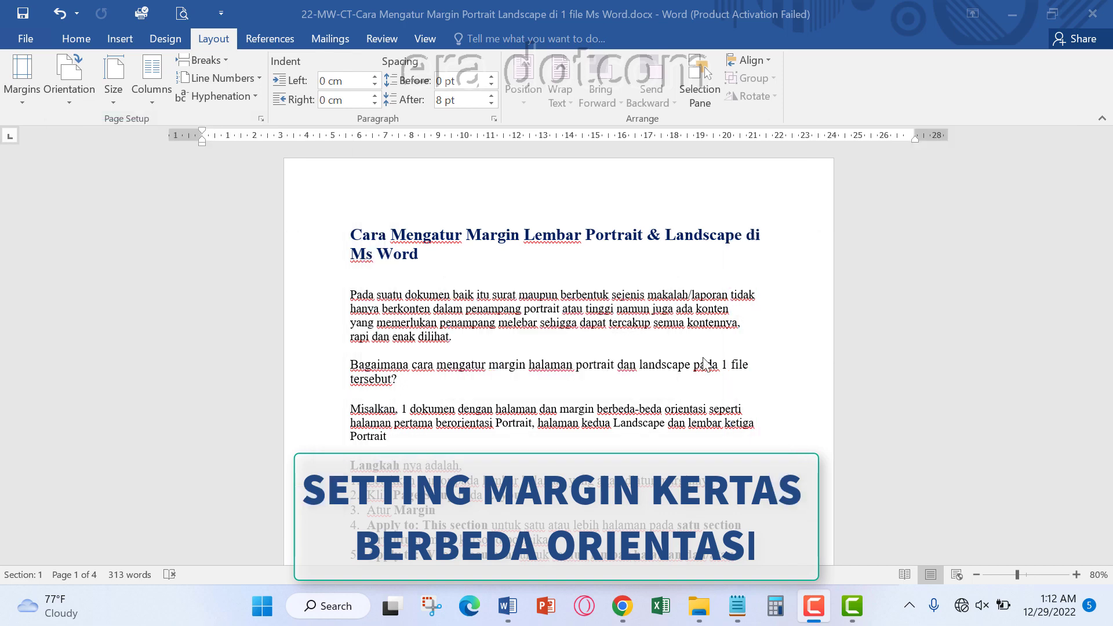
Step: Review Section 1's current custom margins in Page Setup, leaving them unchanged
scroll(542, 428, down, 5)
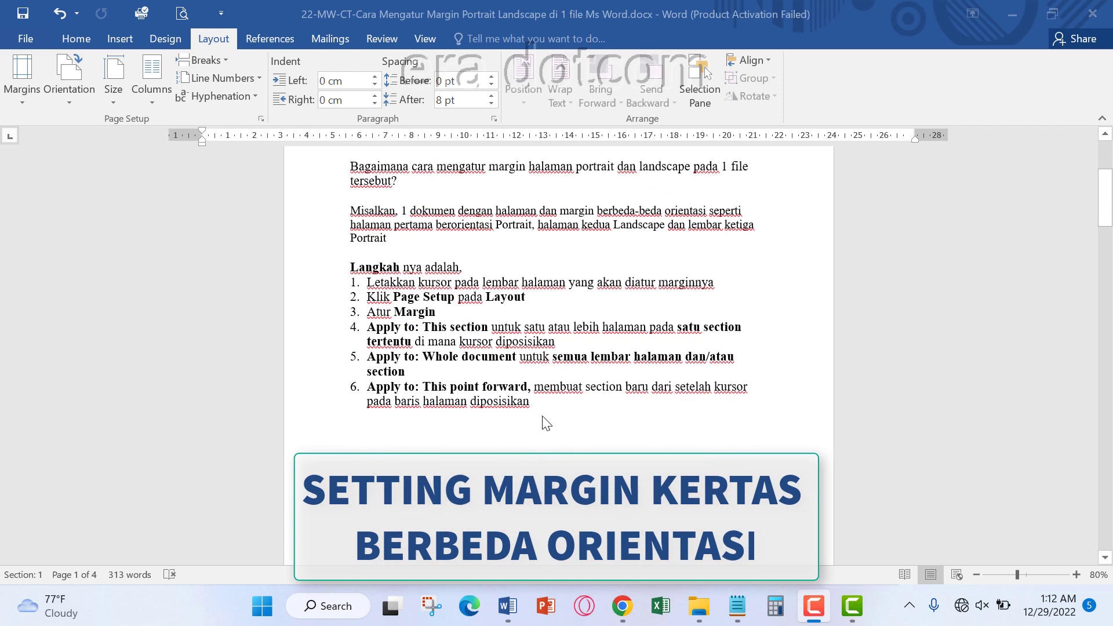
scroll(543, 428, down, 2)
scroll(542, 424, down, 3)
scroll(543, 417, down, 3)
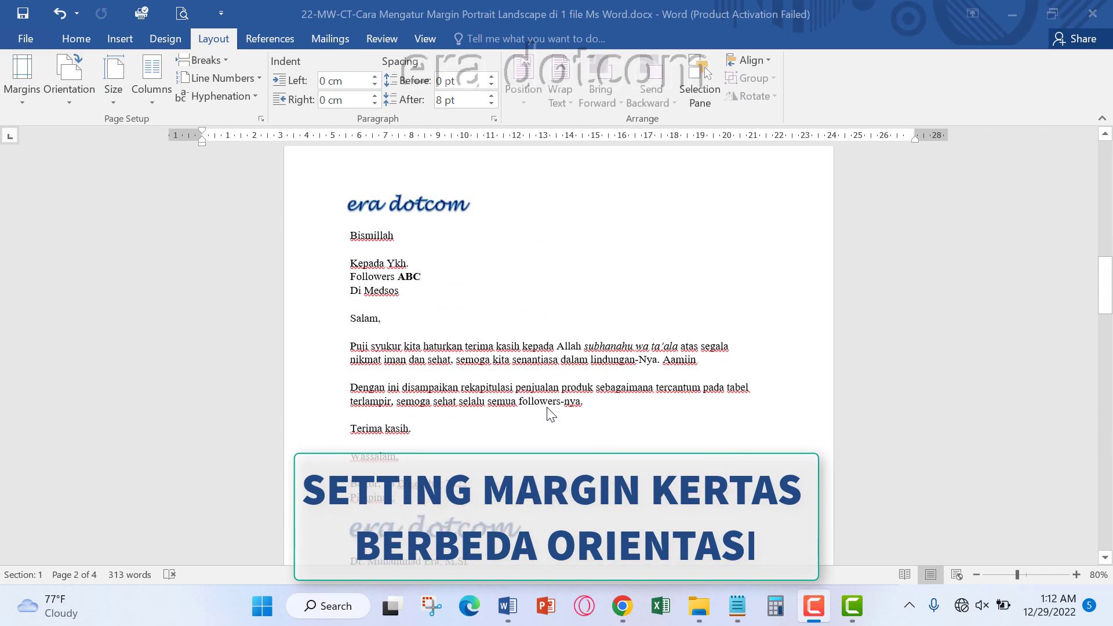
scroll(551, 415, down, 2)
scroll(549, 414, down, 3)
scroll(550, 415, down, 3)
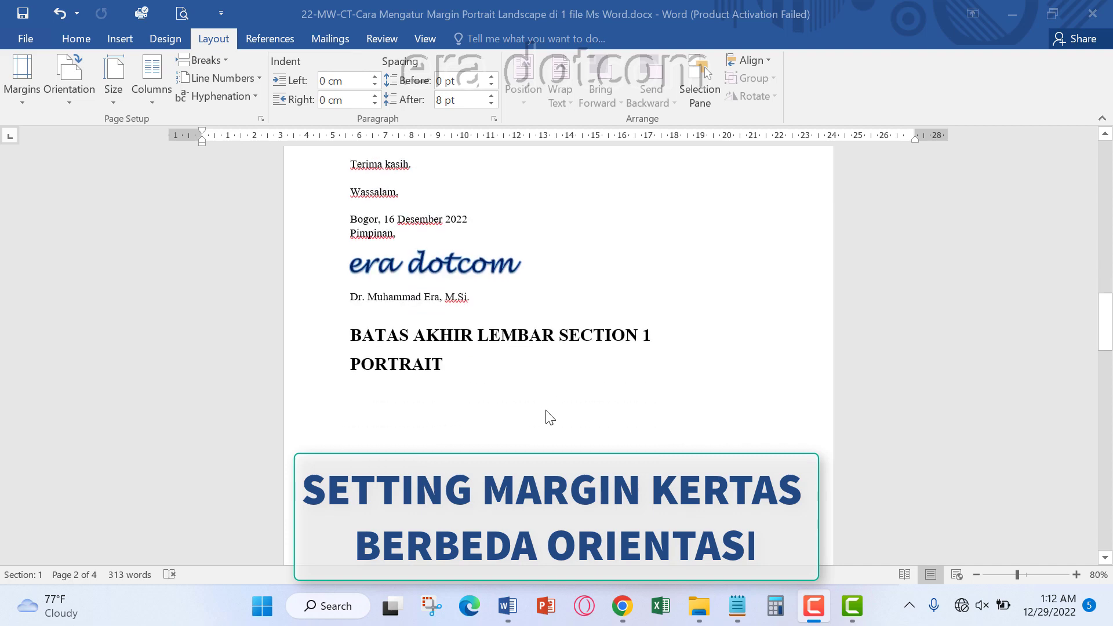
scroll(549, 417, down, 3)
scroll(548, 416, down, 5)
scroll(546, 413, up, 5)
scroll(536, 377, up, 5)
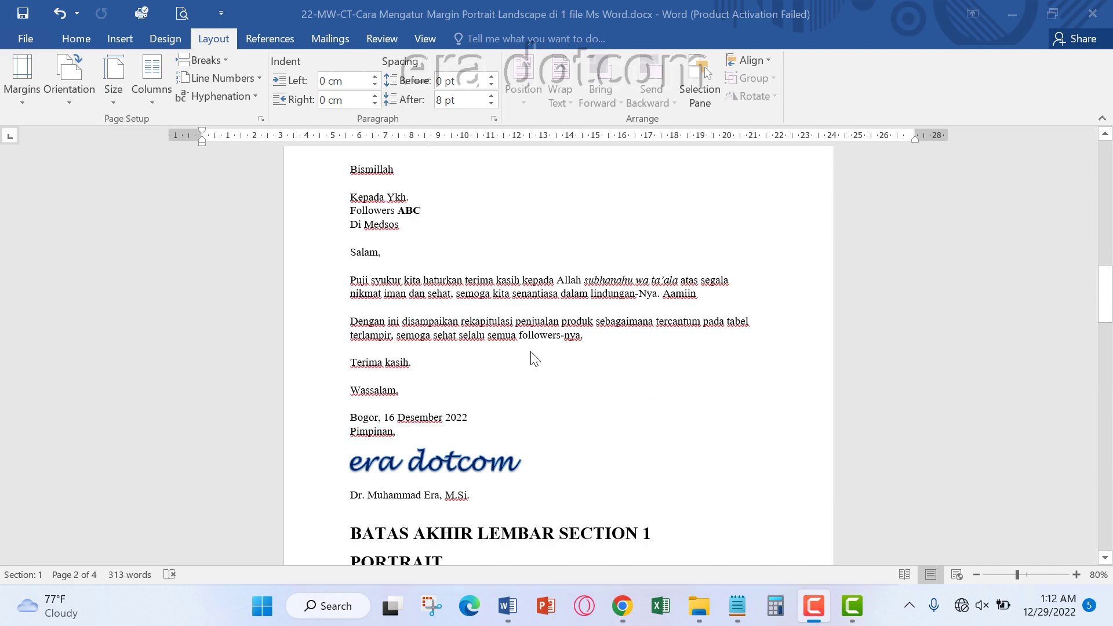
scroll(513, 330, down, 4)
scroll(499, 307, down, 5)
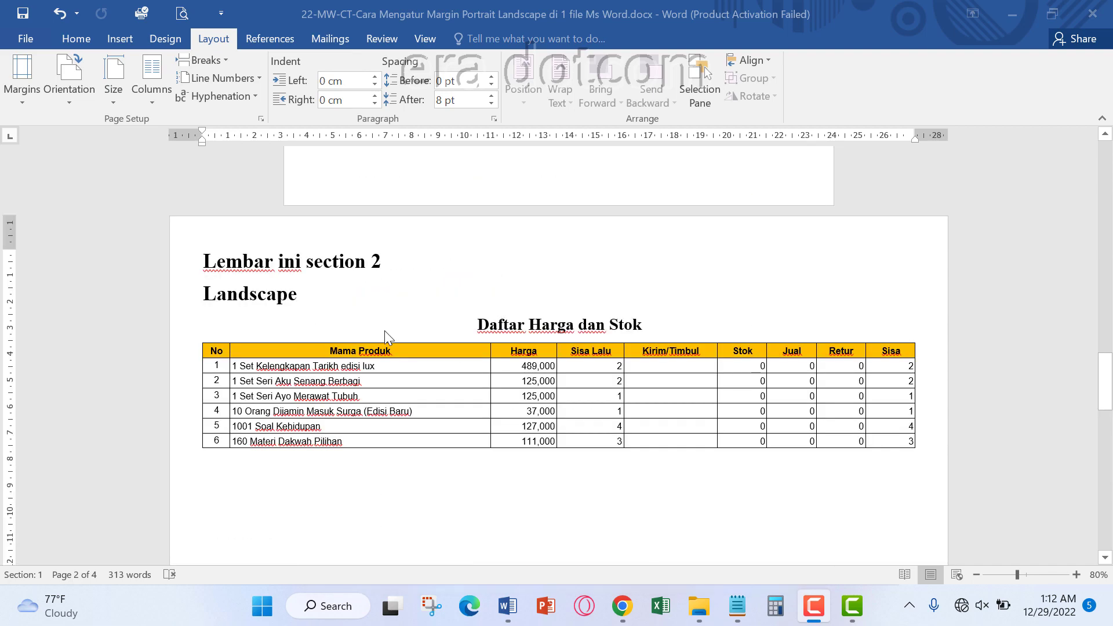
scroll(365, 441, down, 6)
scroll(368, 439, down, 5)
scroll(369, 438, down, 3)
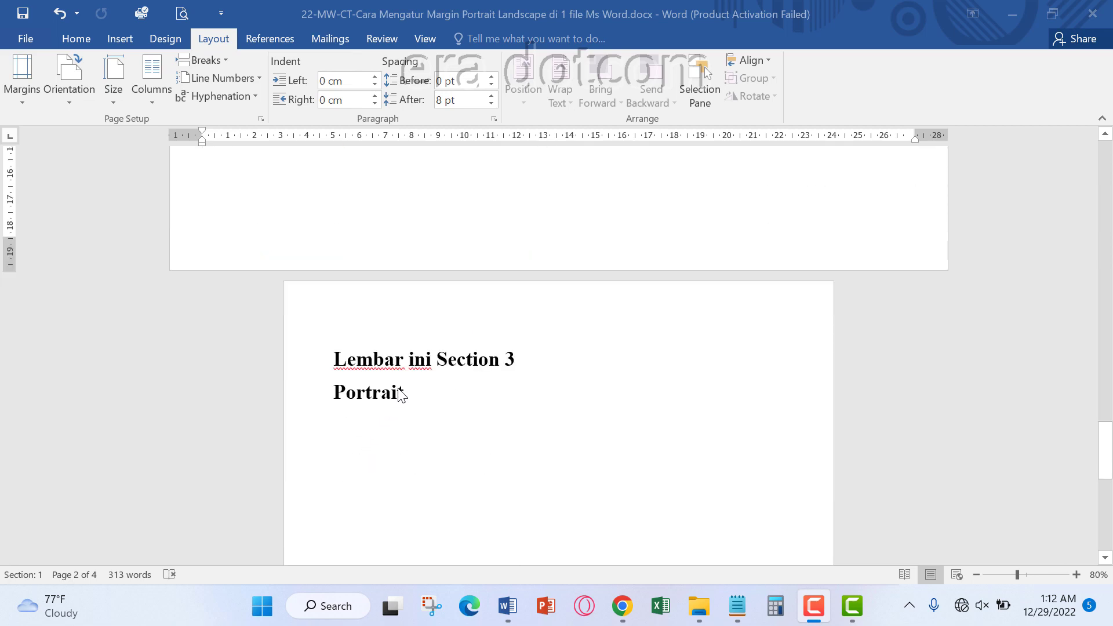
scroll(430, 425, up, 10)
scroll(430, 425, up, 5)
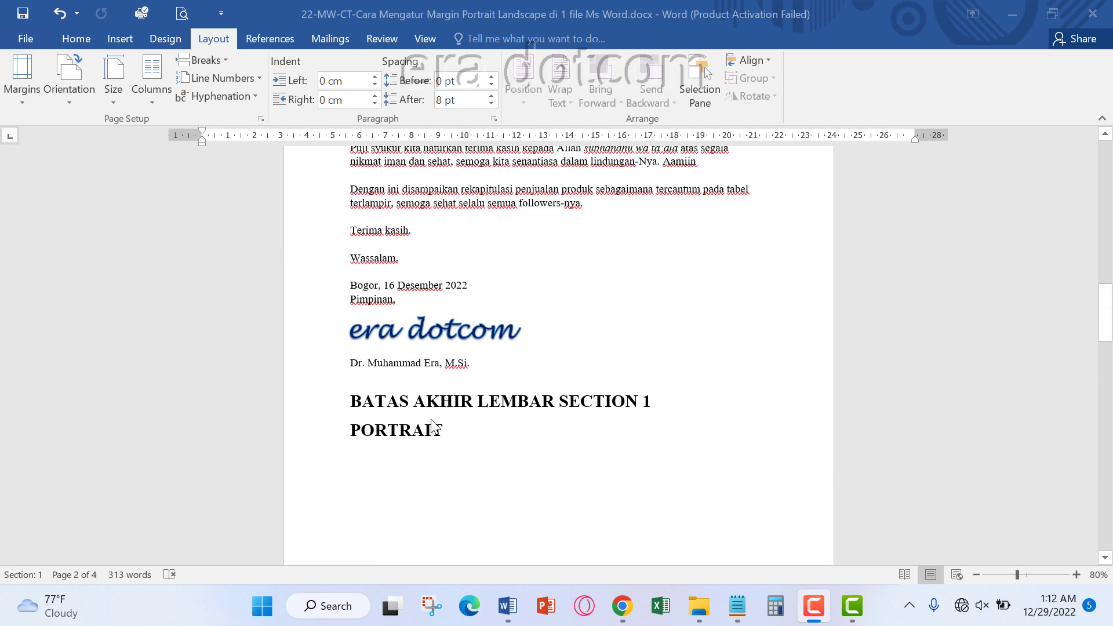
scroll(430, 421, up, 5)
scroll(435, 427, up, 5)
scroll(436, 426, up, 5)
scroll(436, 425, up, 4)
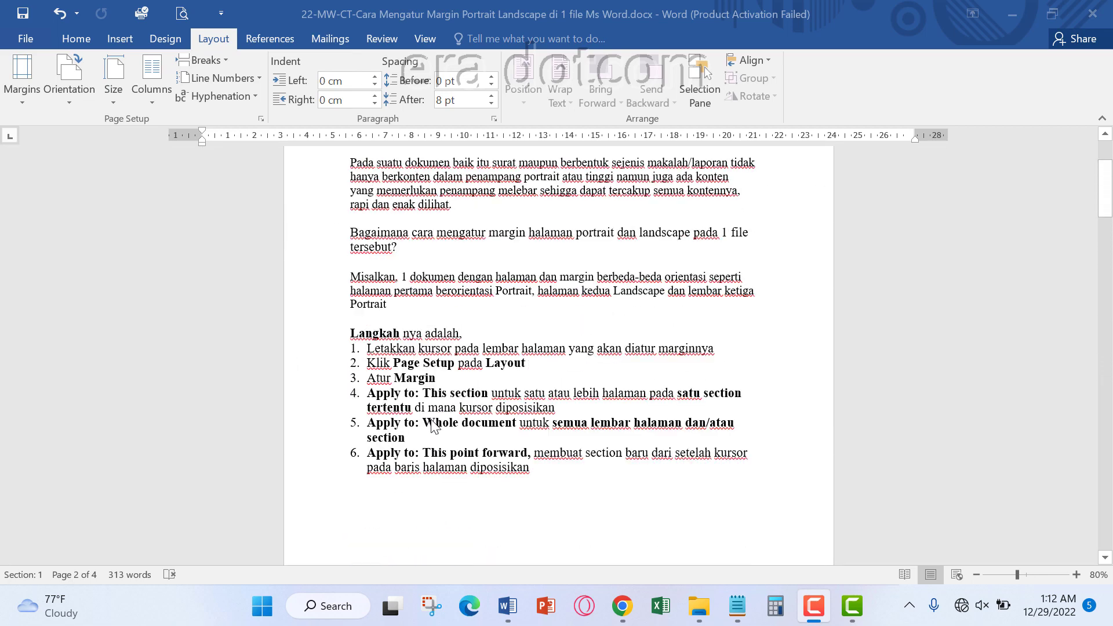
scroll(435, 421, down, 5)
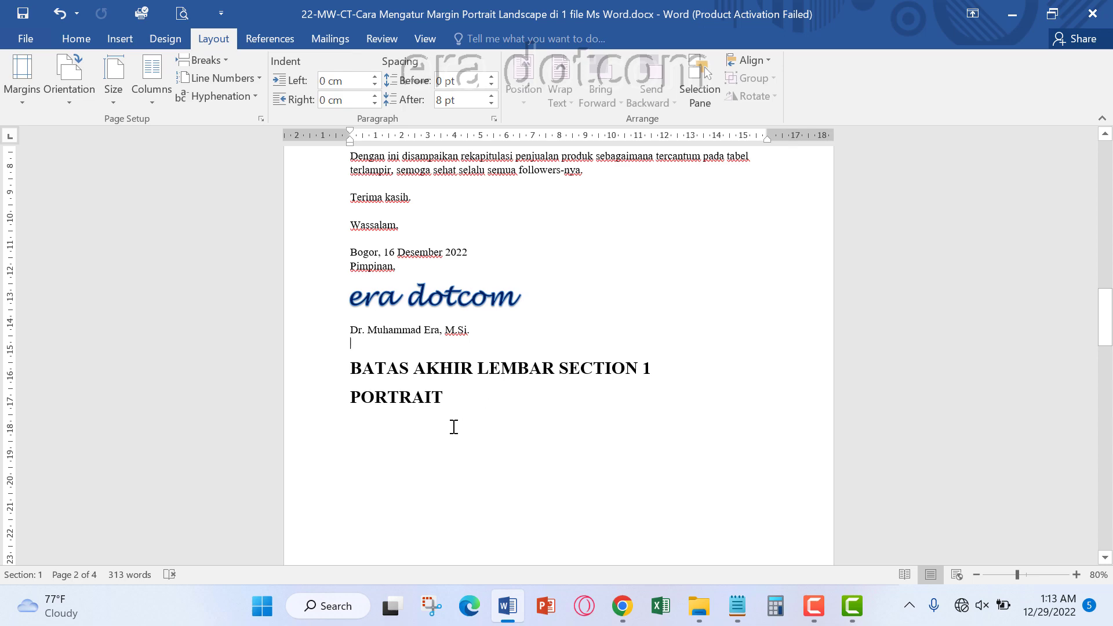
click(24, 106)
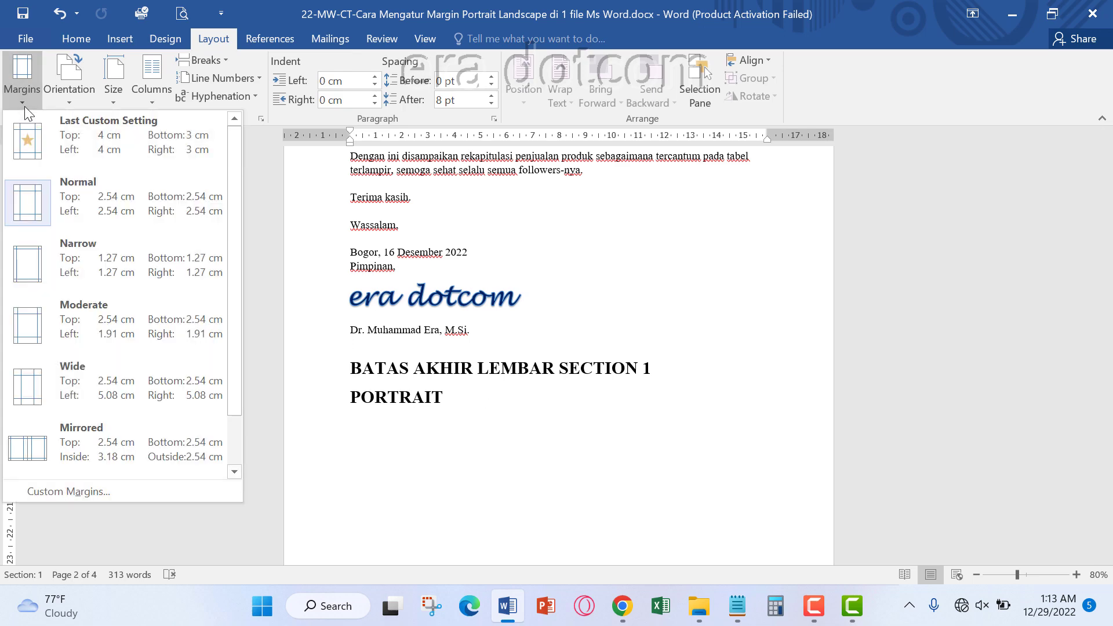
click(69, 491)
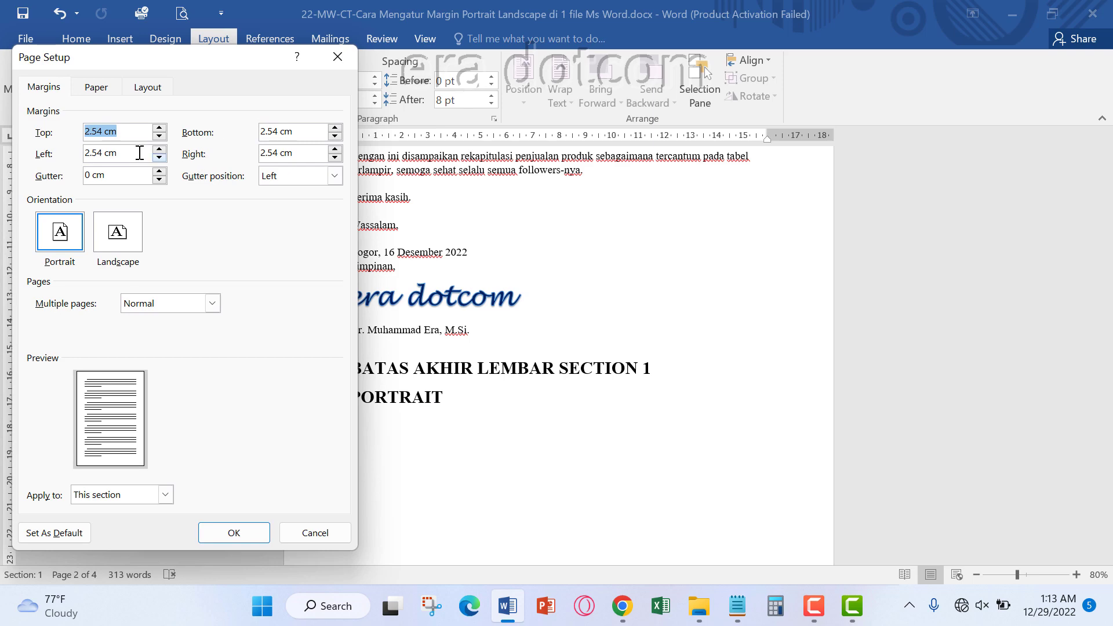
click(315, 533)
Step: Review the landscape Section 2's custom margins in Page Setup, leaving them unchanged
scroll(579, 348, down, 10)
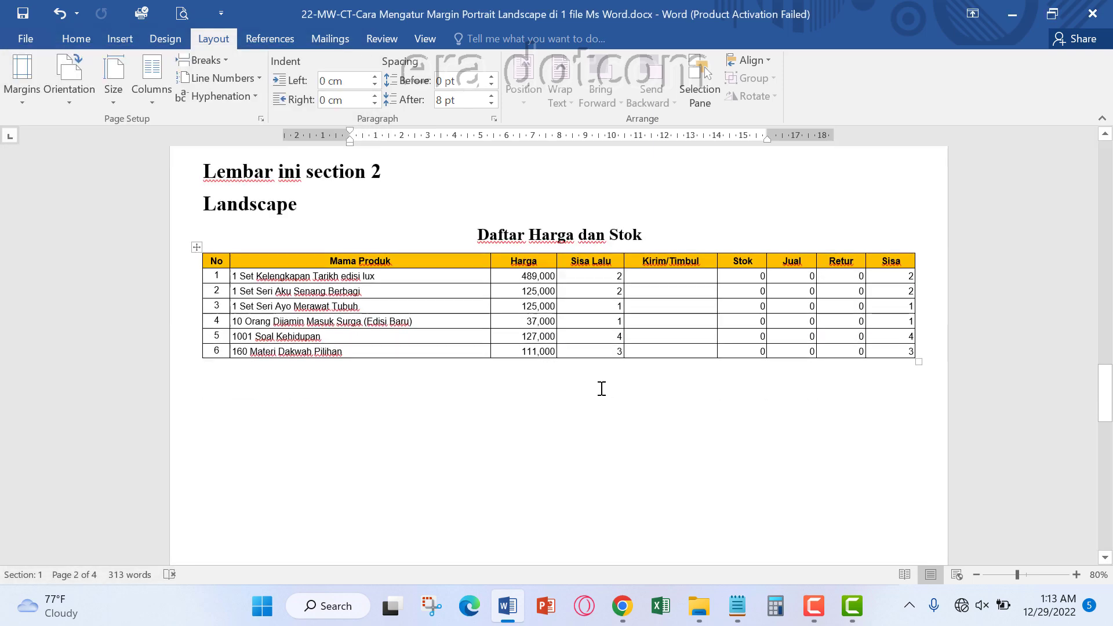
click(23, 81)
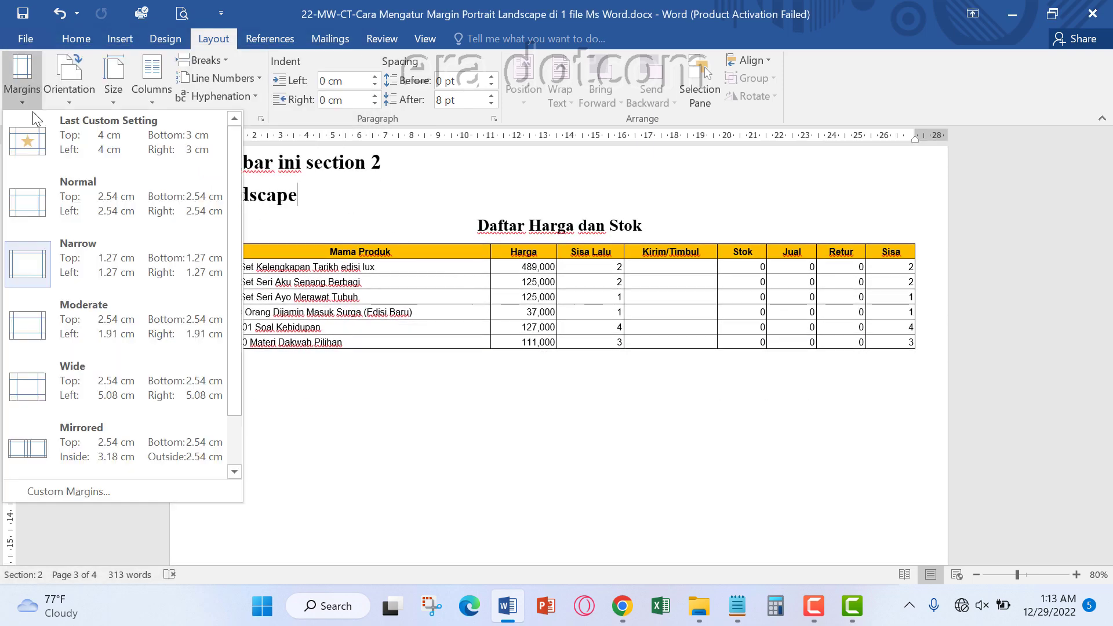
click(106, 498)
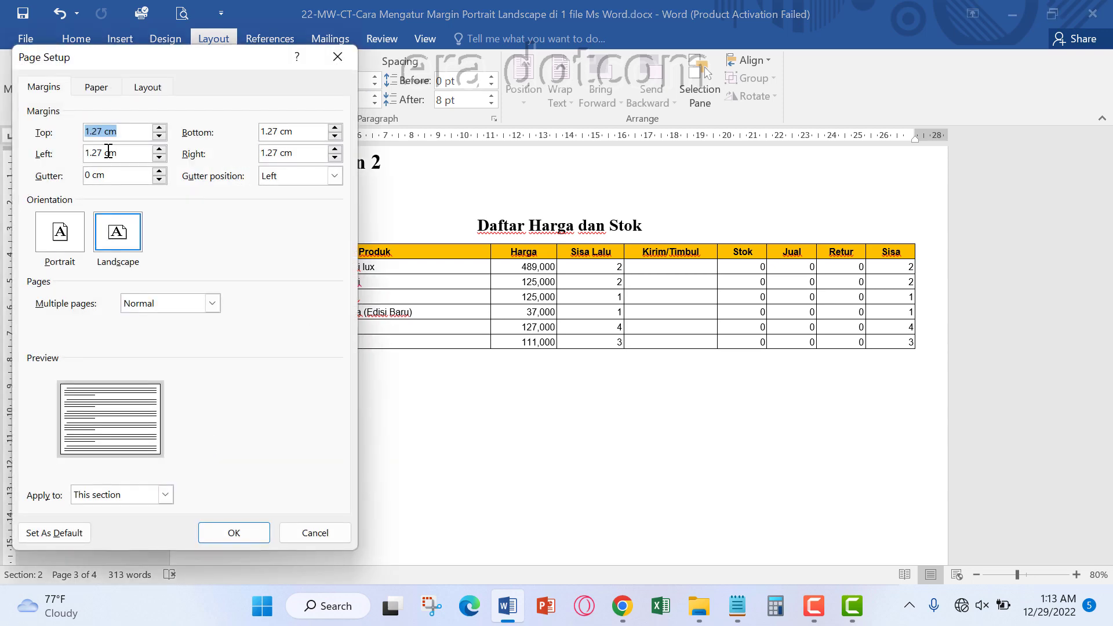
key(Return)
Step: Check the Apply to choices for Section 3's margins in Page Setup without applying changes
scroll(464, 400, down, 5)
scroll(434, 348, down, 2)
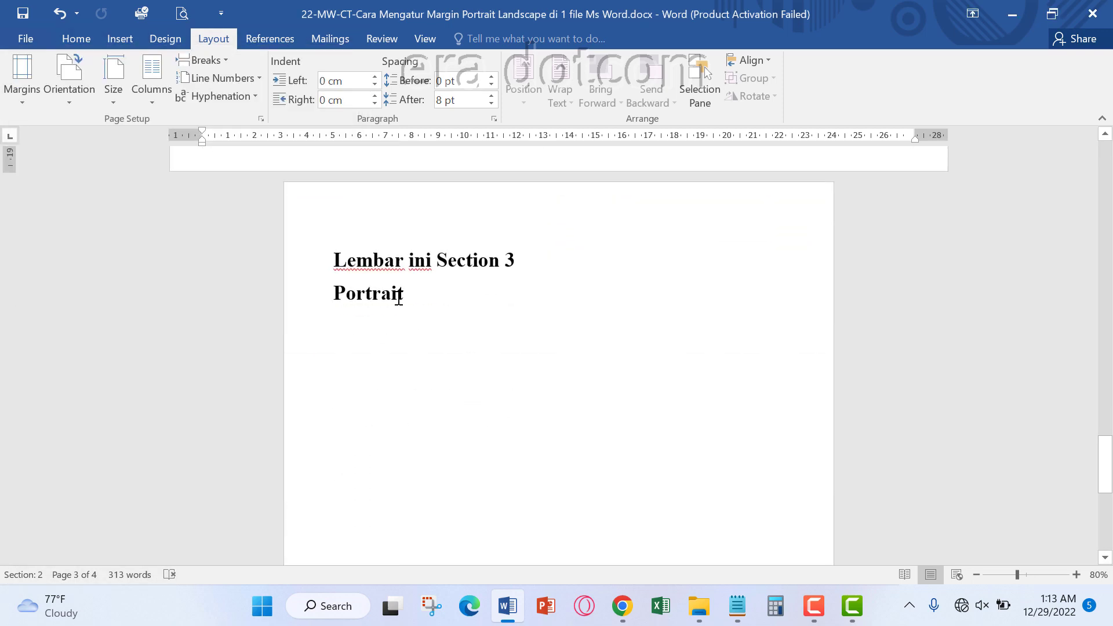
click(404, 294)
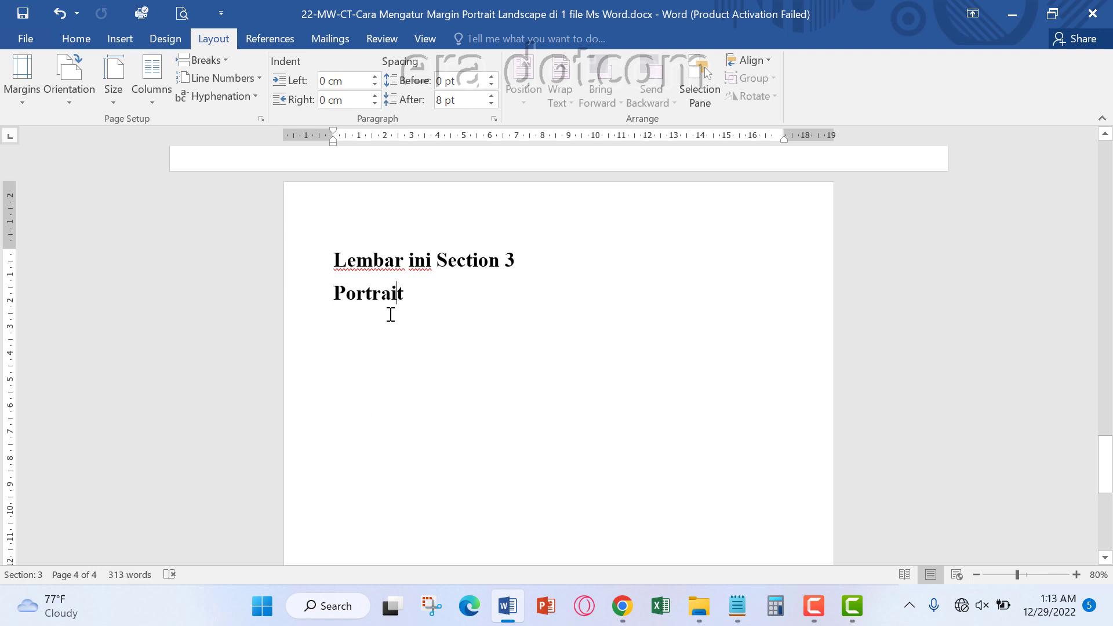
click(22, 72)
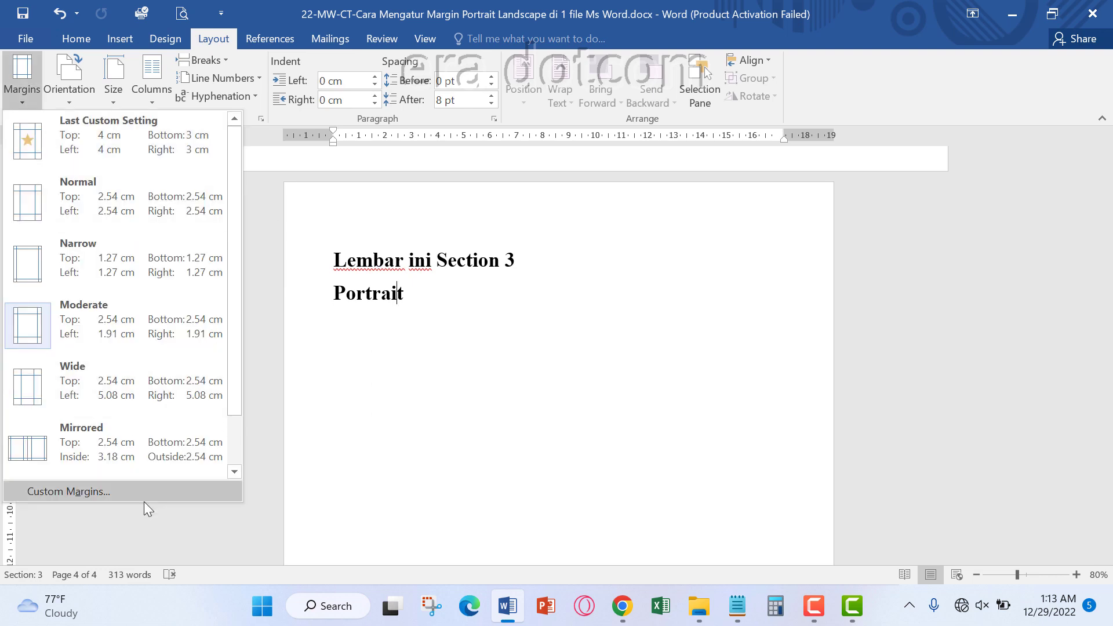
click(147, 489)
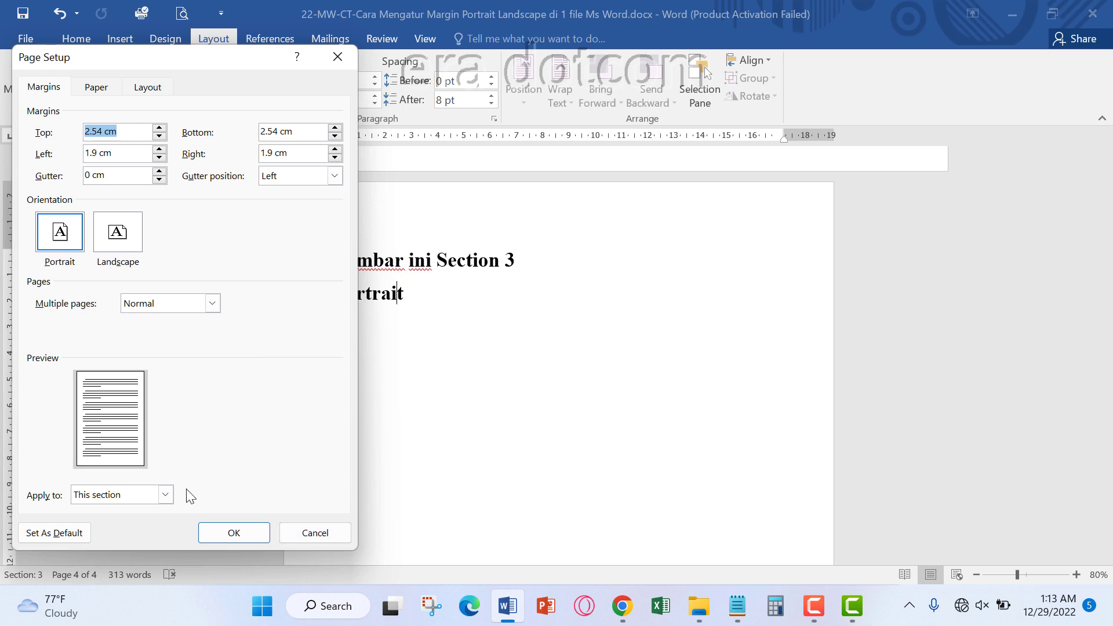
click(166, 494)
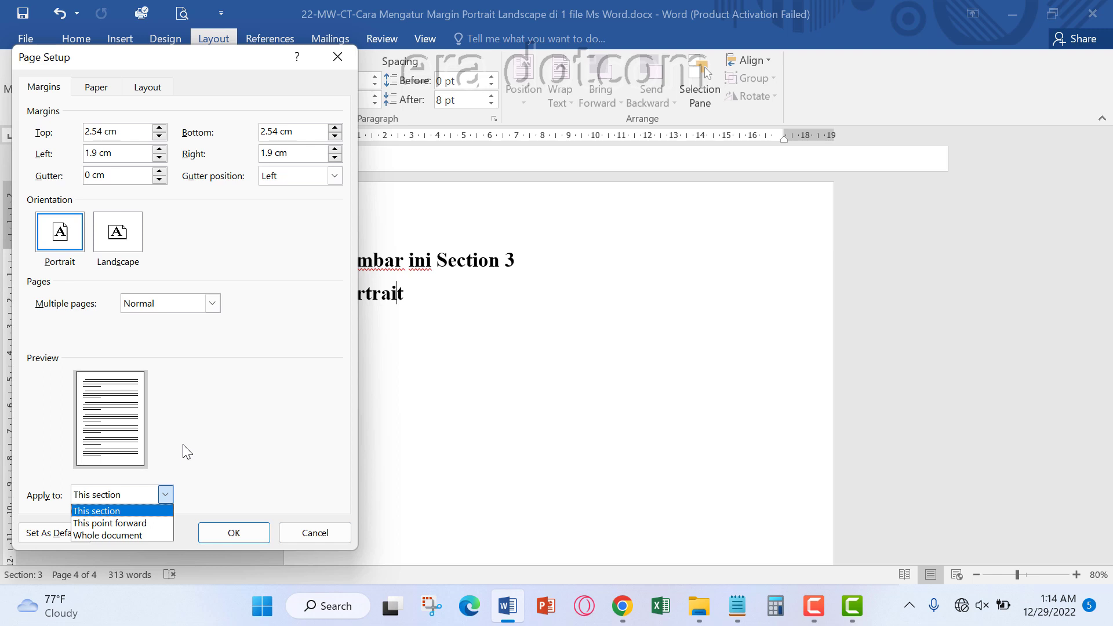
click(137, 535)
key(Return)
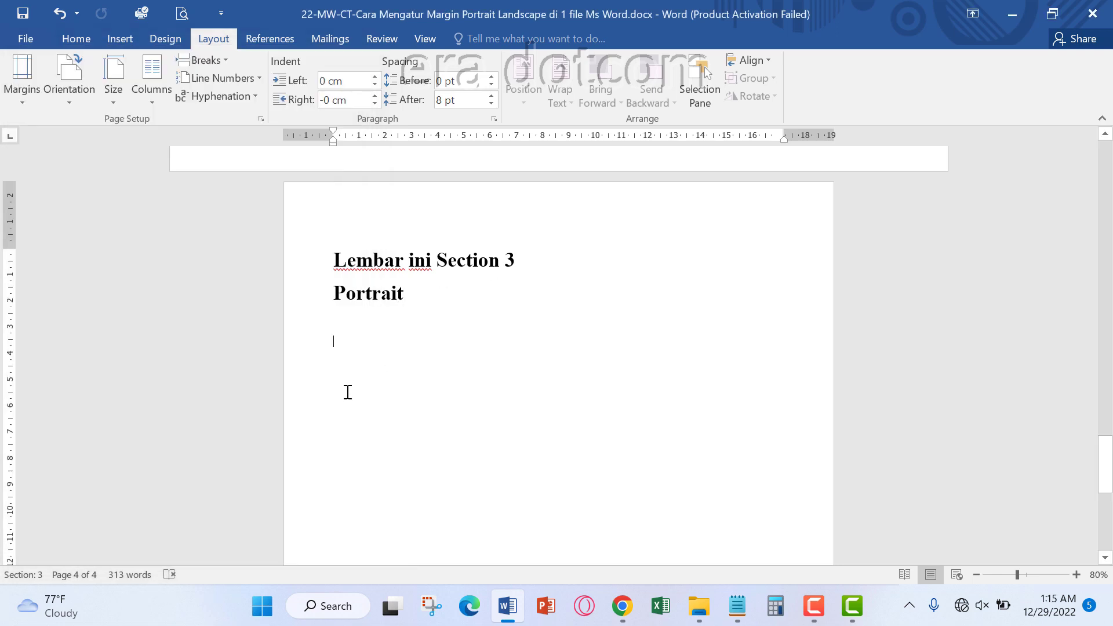
Step: Enter Top 4, Left 4, Bottom 3 and Right 3 cm for Section 3 and apply them
click(23, 87)
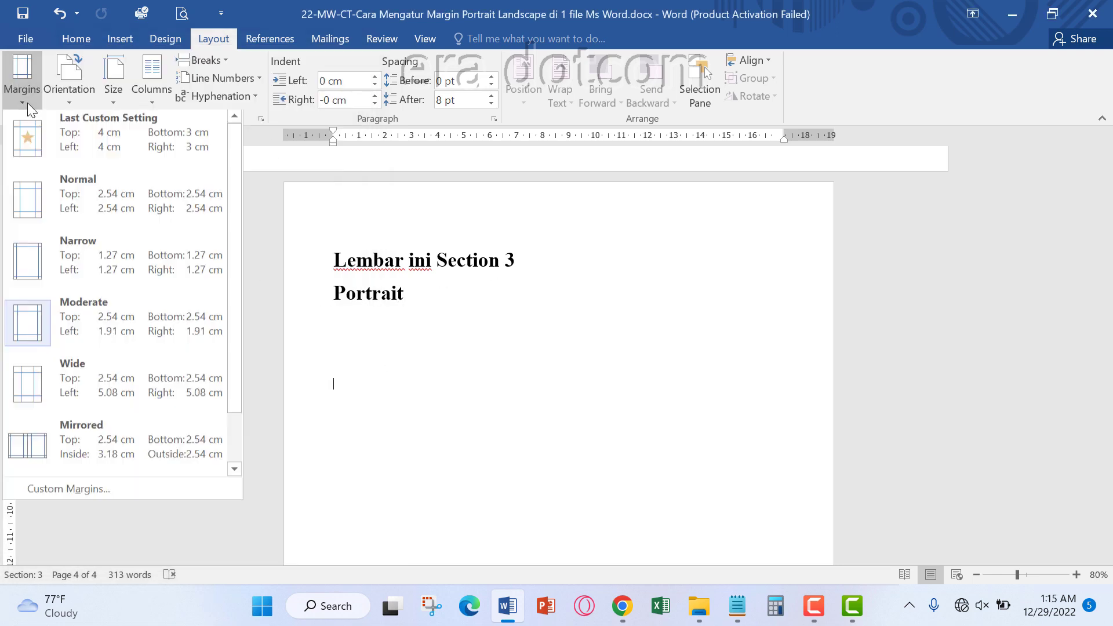
click(69, 491)
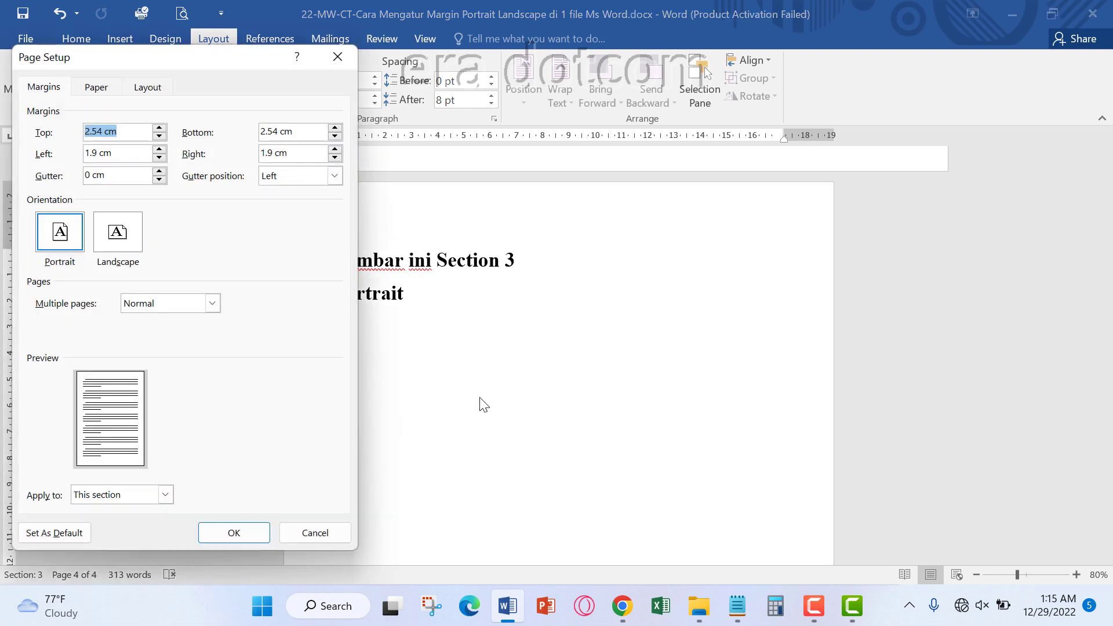
drag(240, 62, 223, 74)
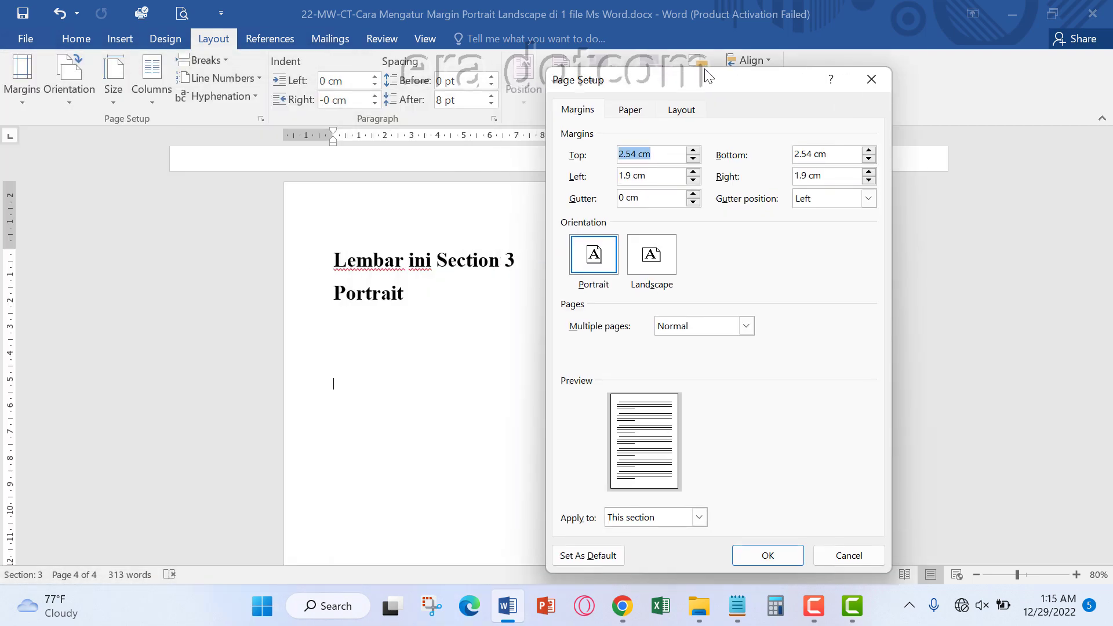
mouse_move(135, 69)
mouse_down()
mouse_move(704, 41)
mouse_move(685, 36)
mouse_up()
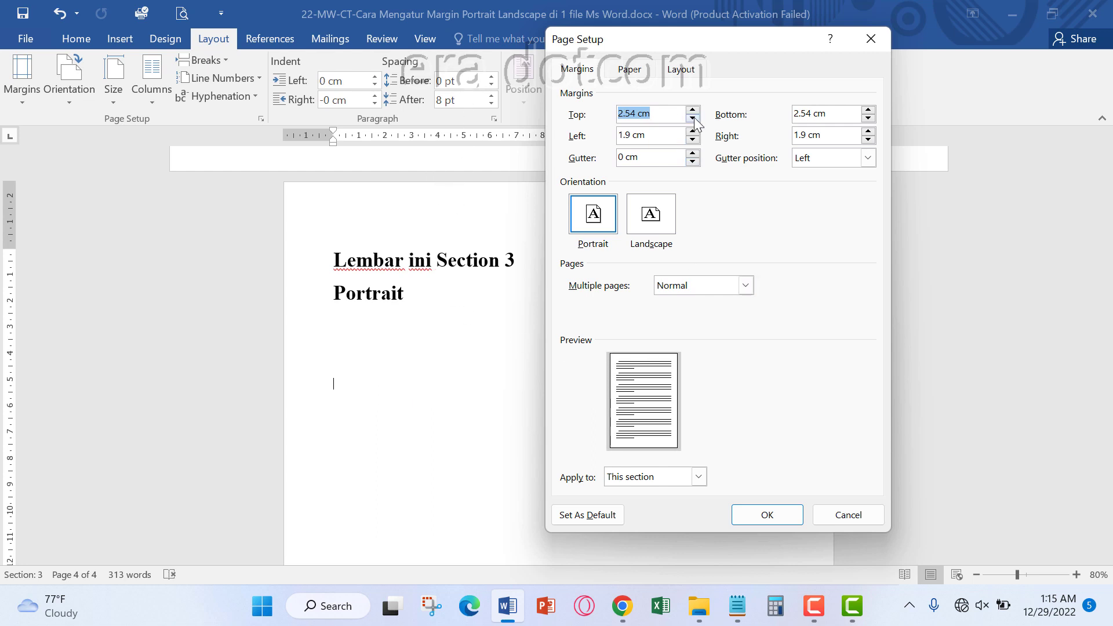
text(4)
drag(653, 134, 568, 135)
text(4)
drag(828, 114, 753, 108)
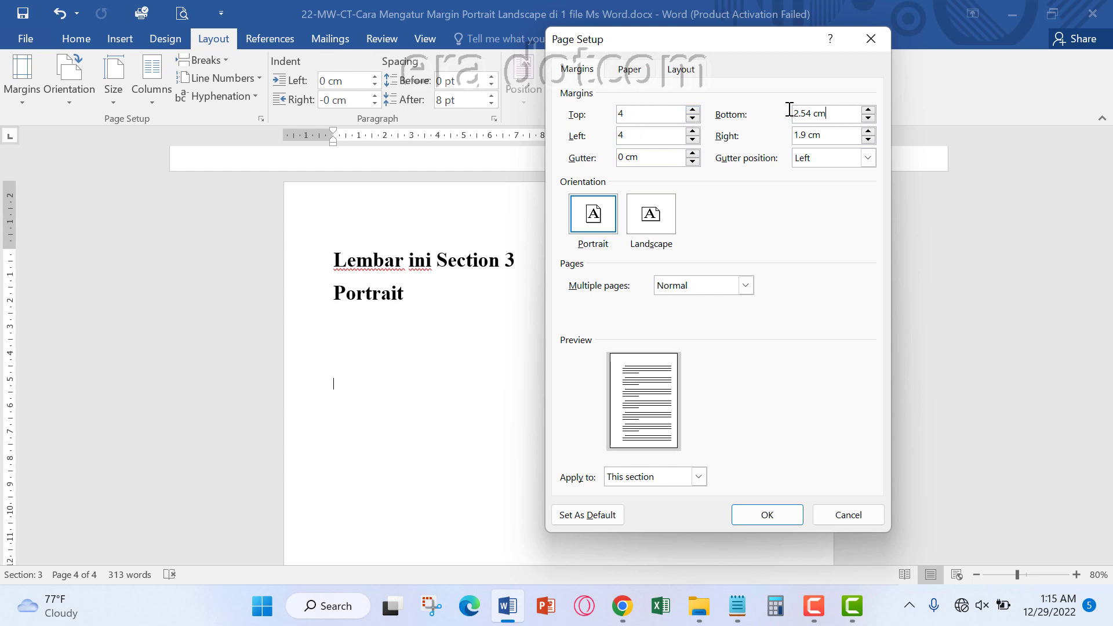
text(3)
drag(826, 134, 752, 124)
text(3)
click(769, 516)
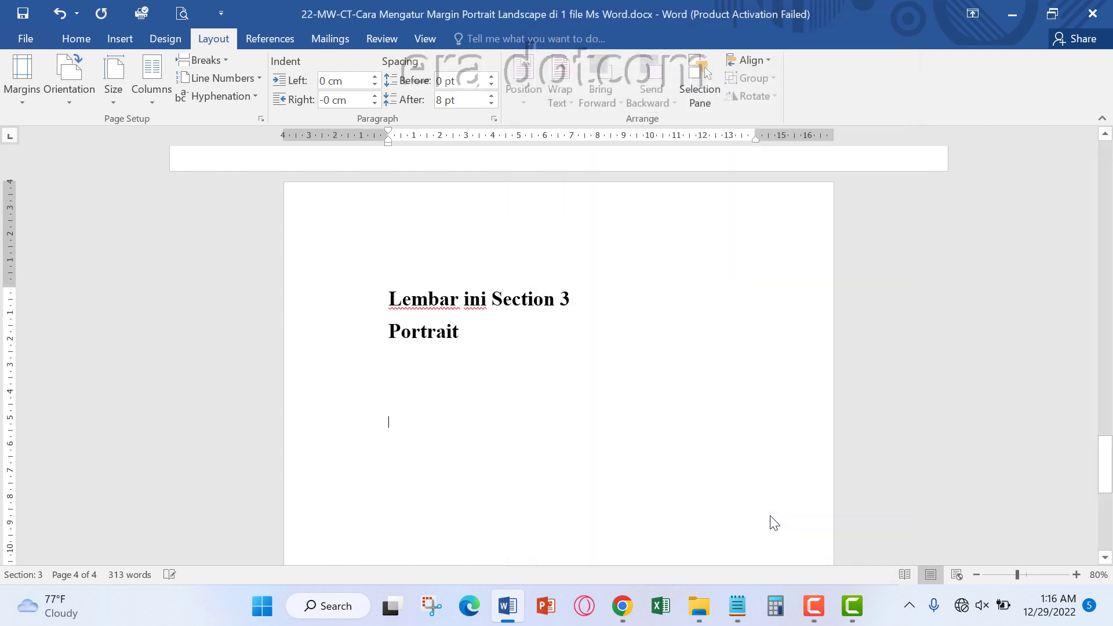
Step: Put the cursor after 'Portrait' on page 4 and show the Margins preset list
scroll(537, 370, up, 3)
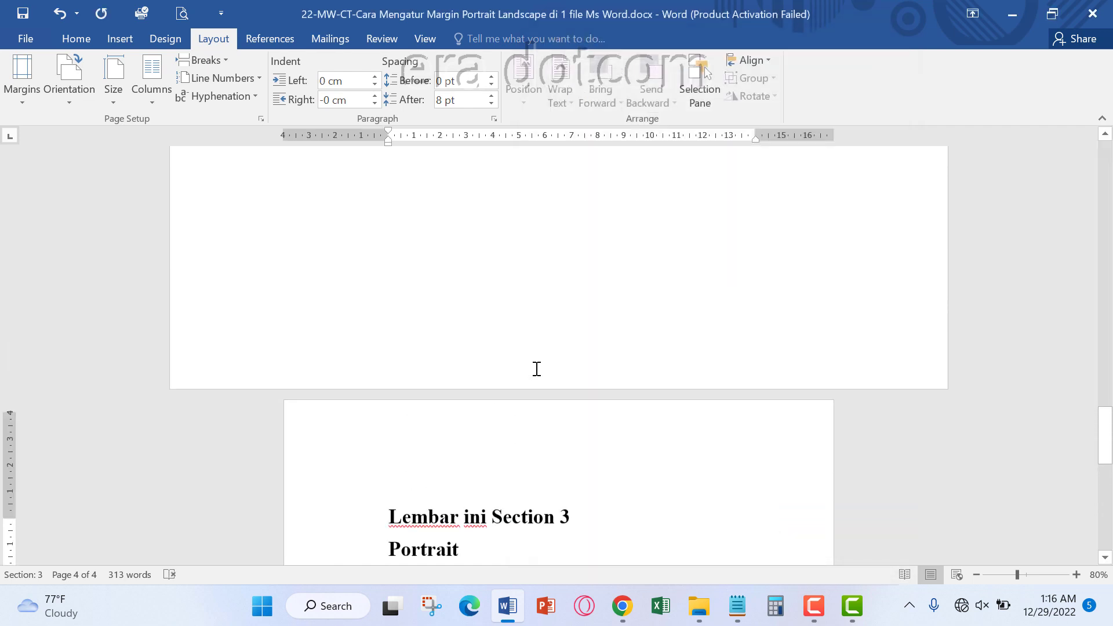
scroll(537, 370, up, 4)
scroll(538, 368, up, 2)
scroll(540, 367, up, 2)
scroll(540, 366, up, 5)
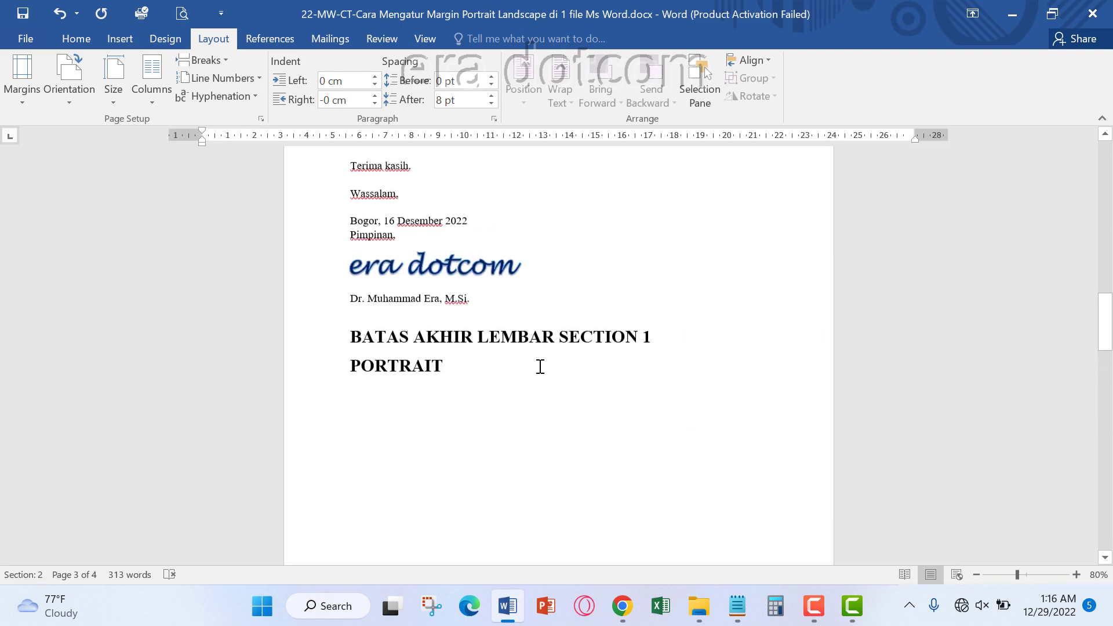
scroll(425, 323, up, 3)
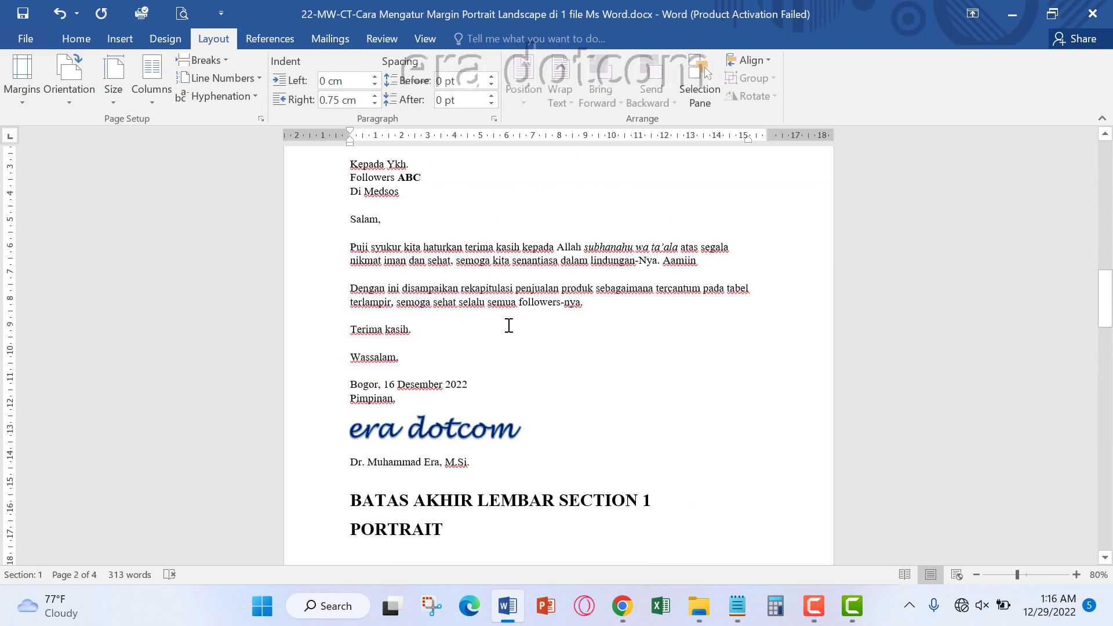
scroll(504, 327, down, 3)
scroll(501, 330, down, 3)
scroll(501, 330, down, 3)
scroll(502, 327, down, 4)
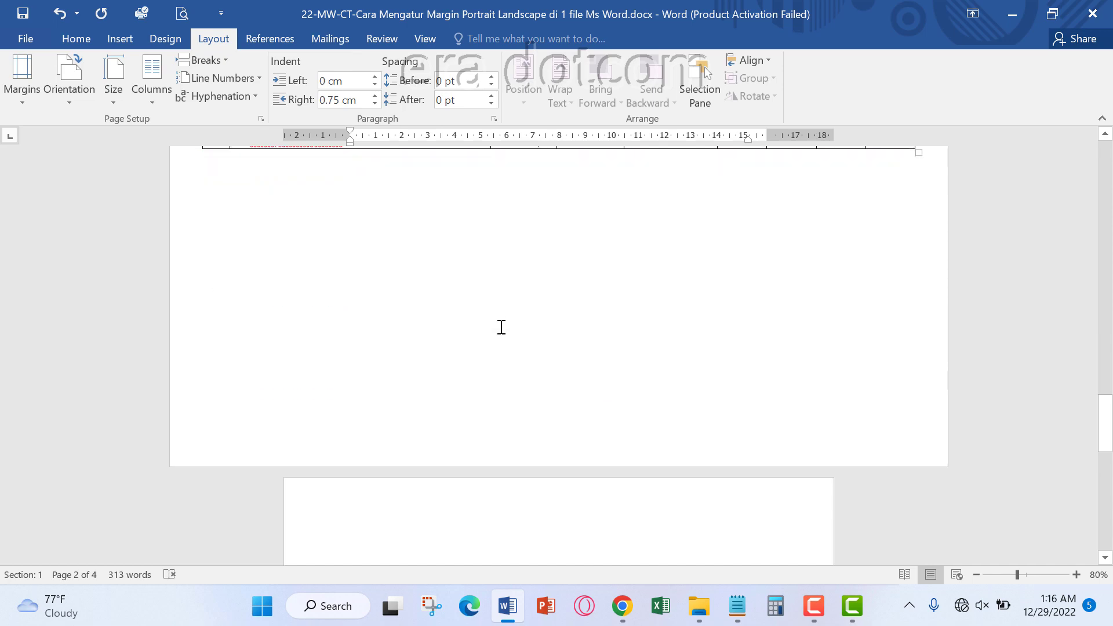
scroll(502, 328, down, 5)
click(459, 298)
click(30, 106)
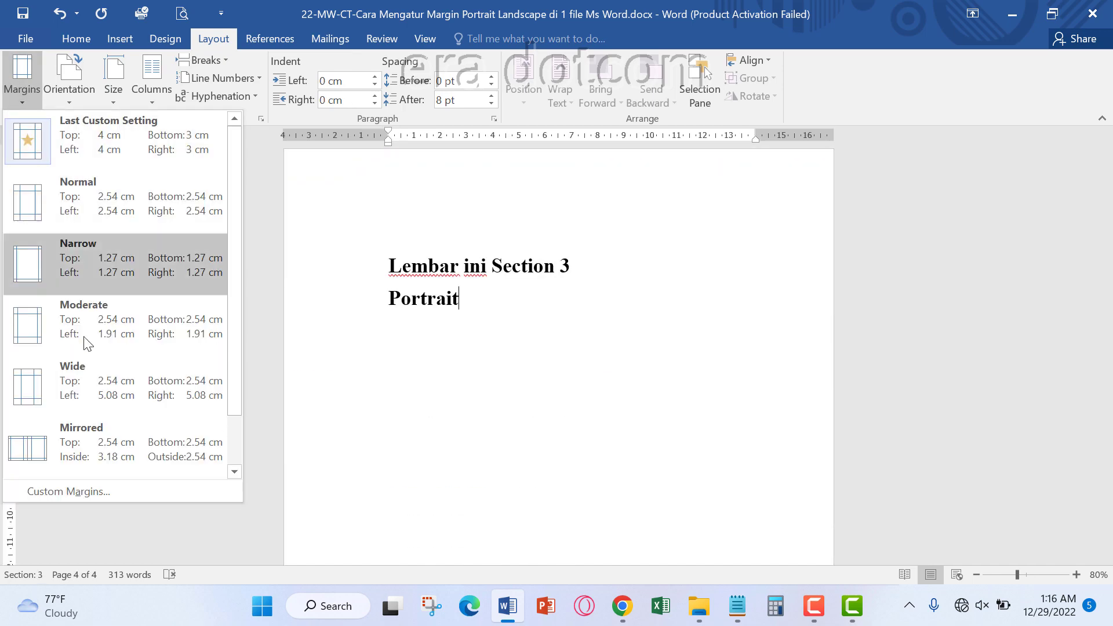
Step: Apply 4 cm top/left and 3 cm bottom/right margins with scope set to Whole document
click(128, 502)
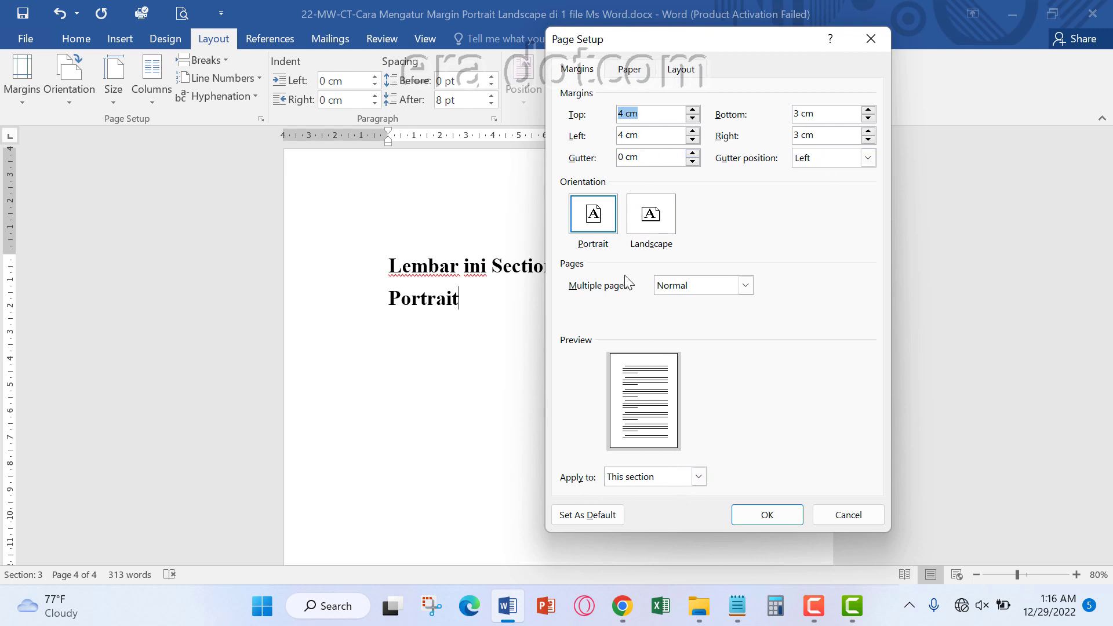
click(700, 476)
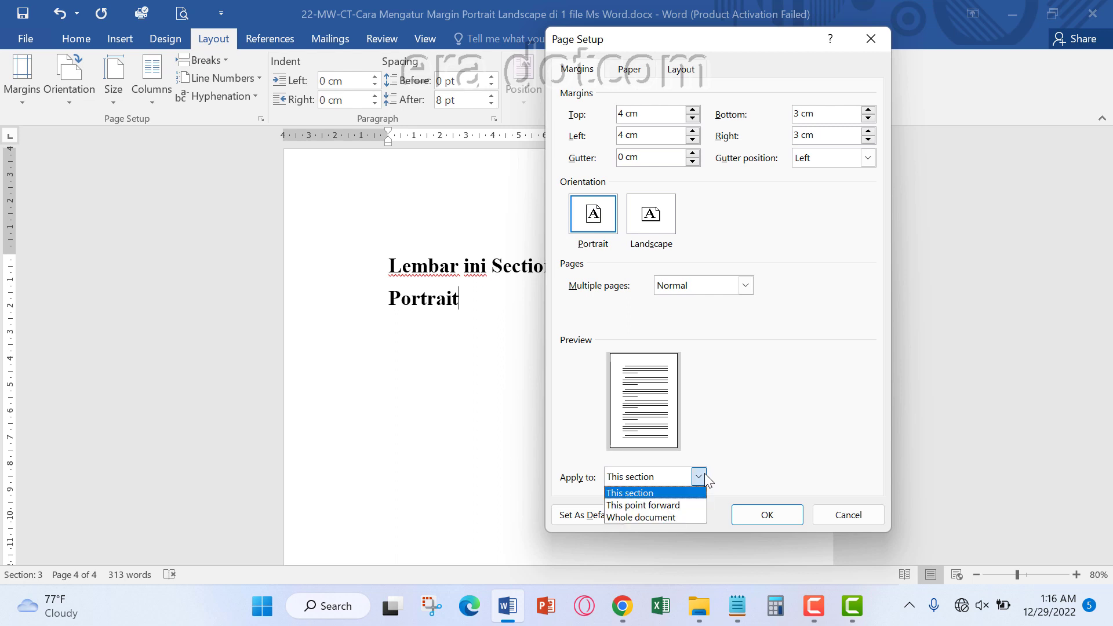
click(672, 517)
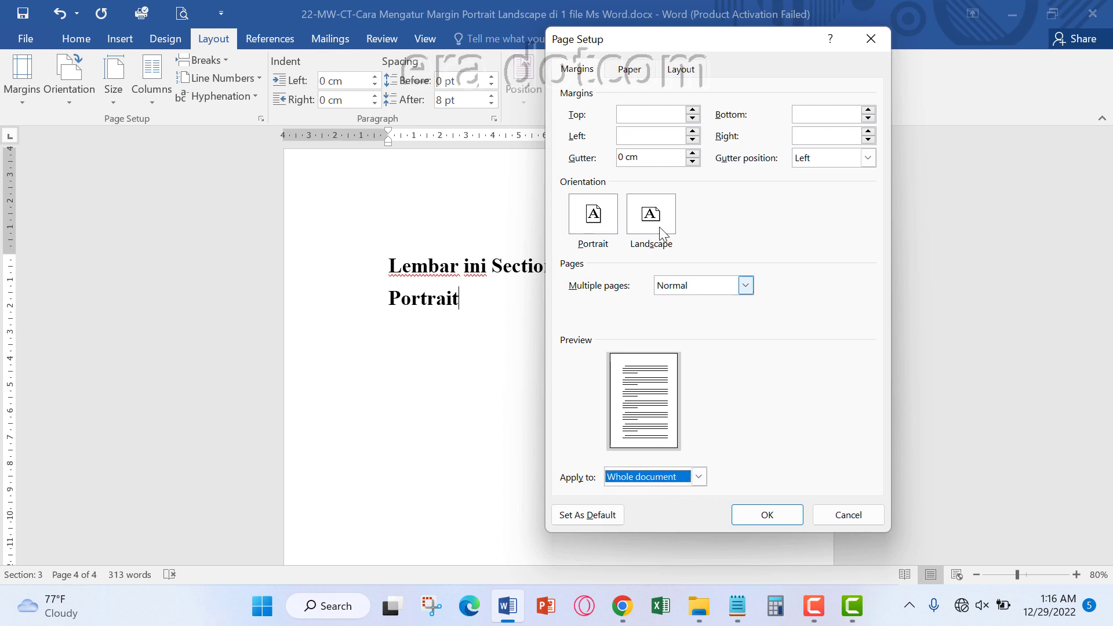
click(639, 120)
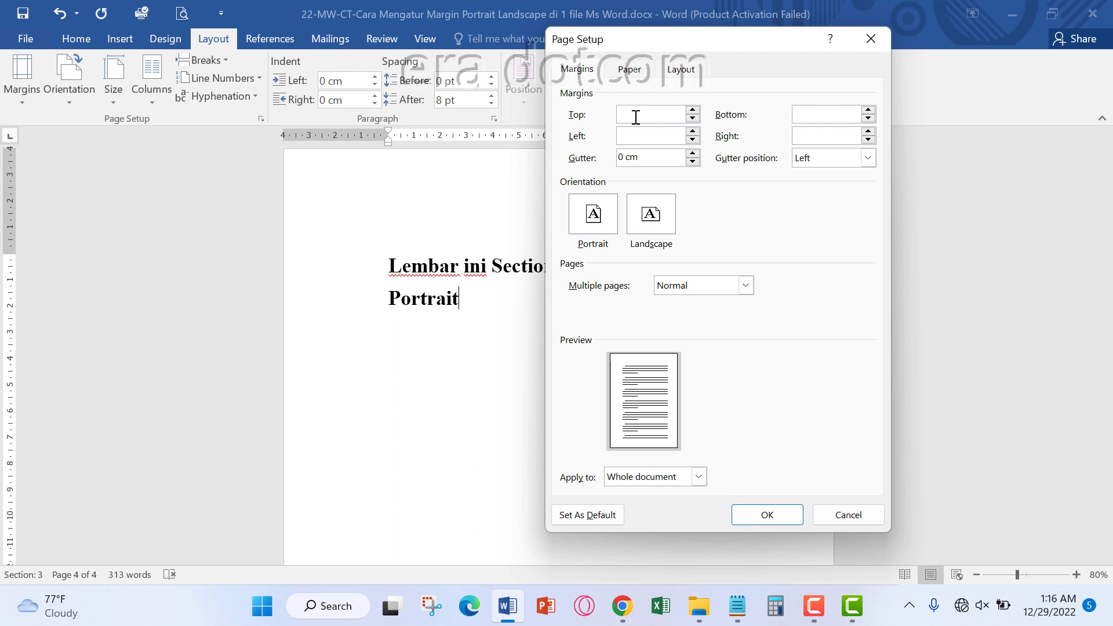
text(4)
text(3)
click(762, 516)
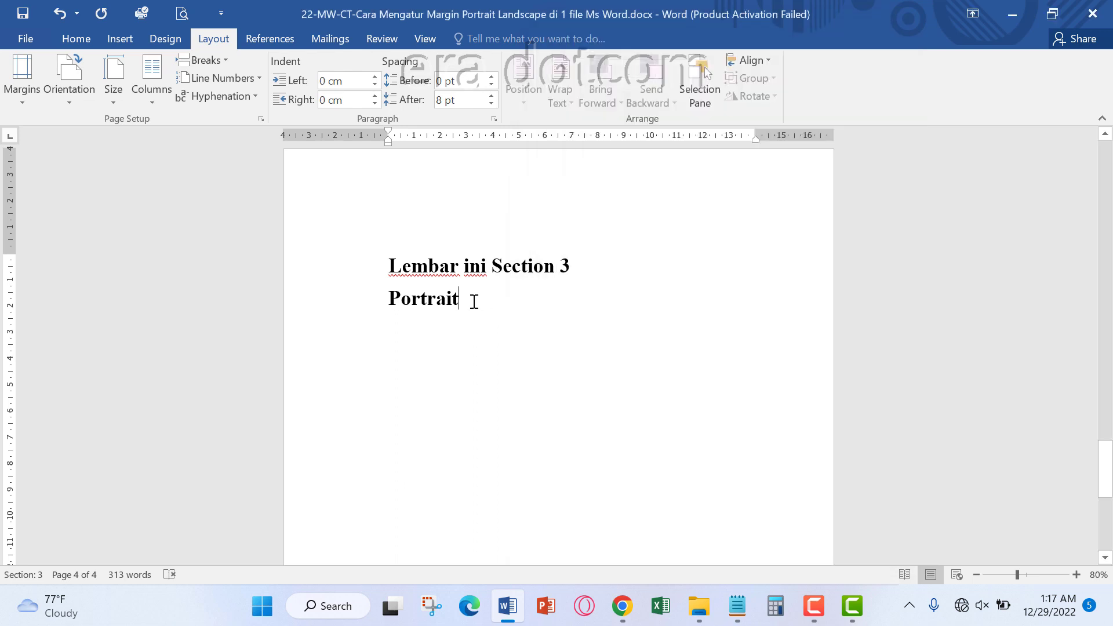
scroll(452, 356, up, 1)
scroll(480, 360, up, 3)
scroll(480, 360, up, 3)
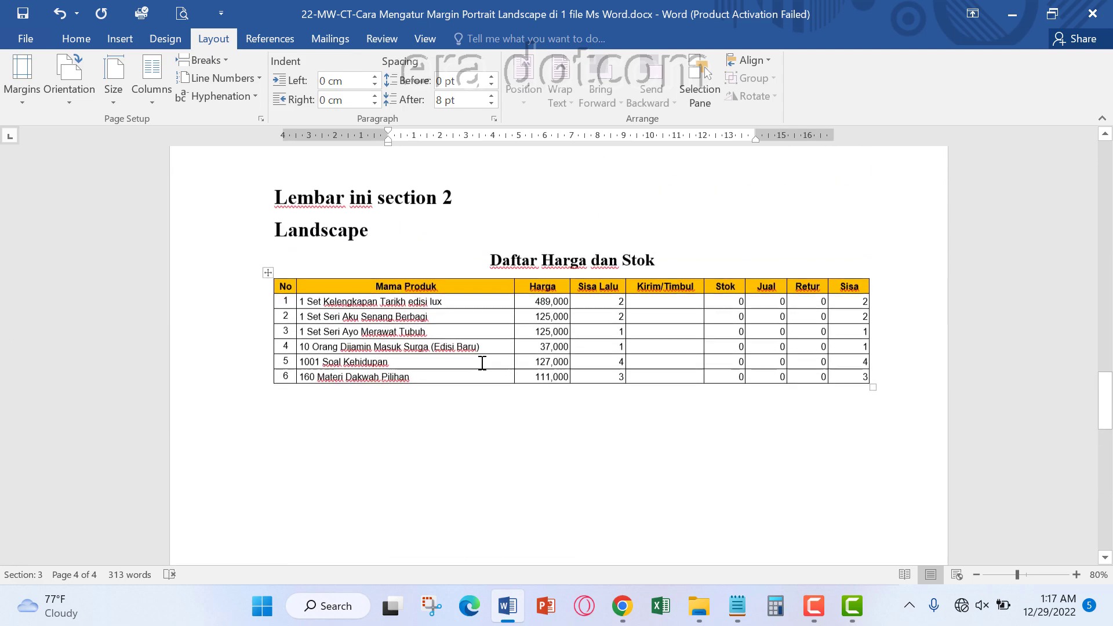
scroll(435, 325, up, 1)
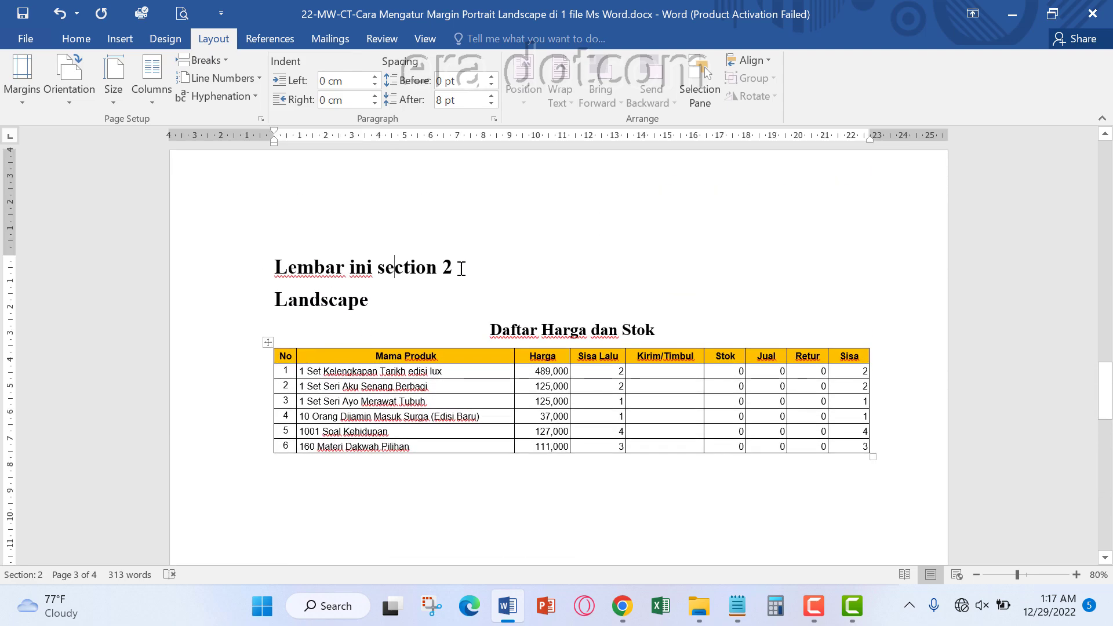
scroll(568, 351, up, 5)
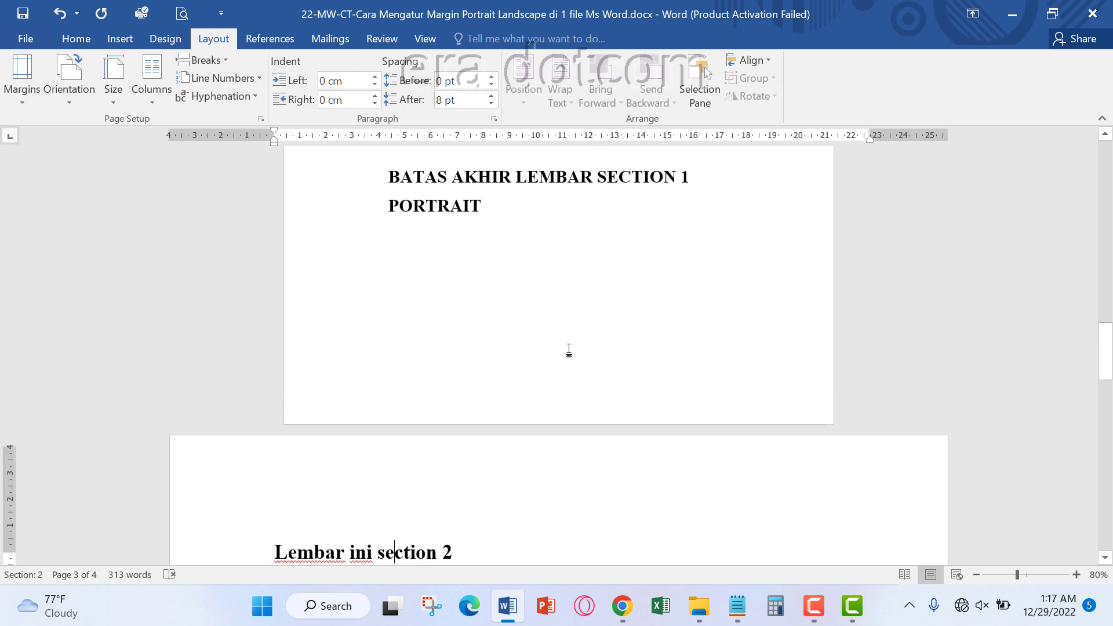
scroll(406, 261, up, 3)
click(504, 381)
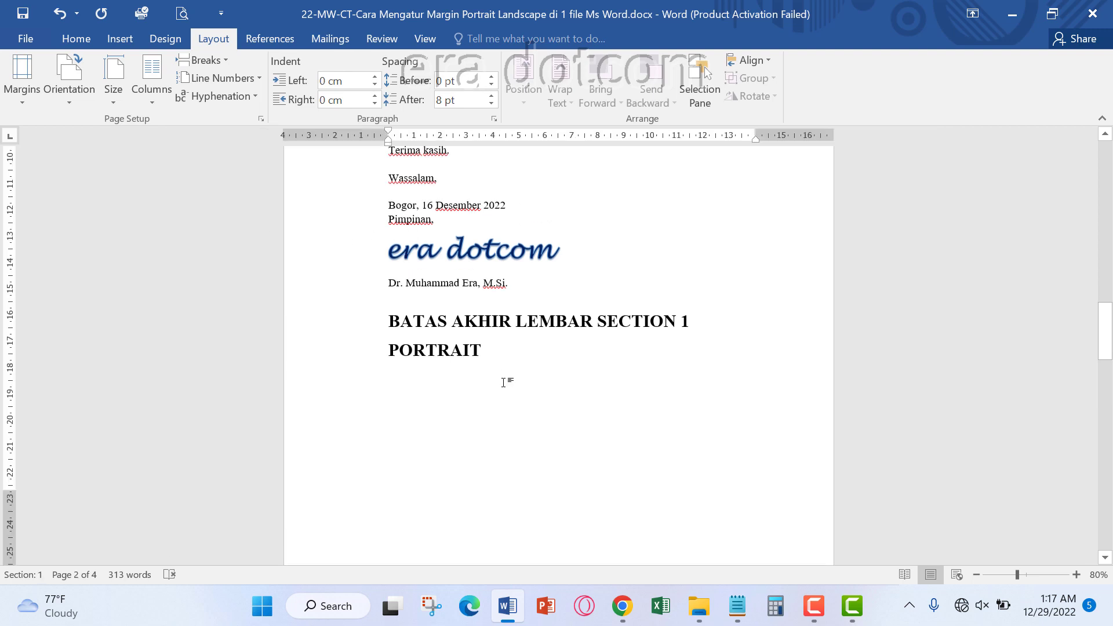
click(23, 87)
click(58, 493)
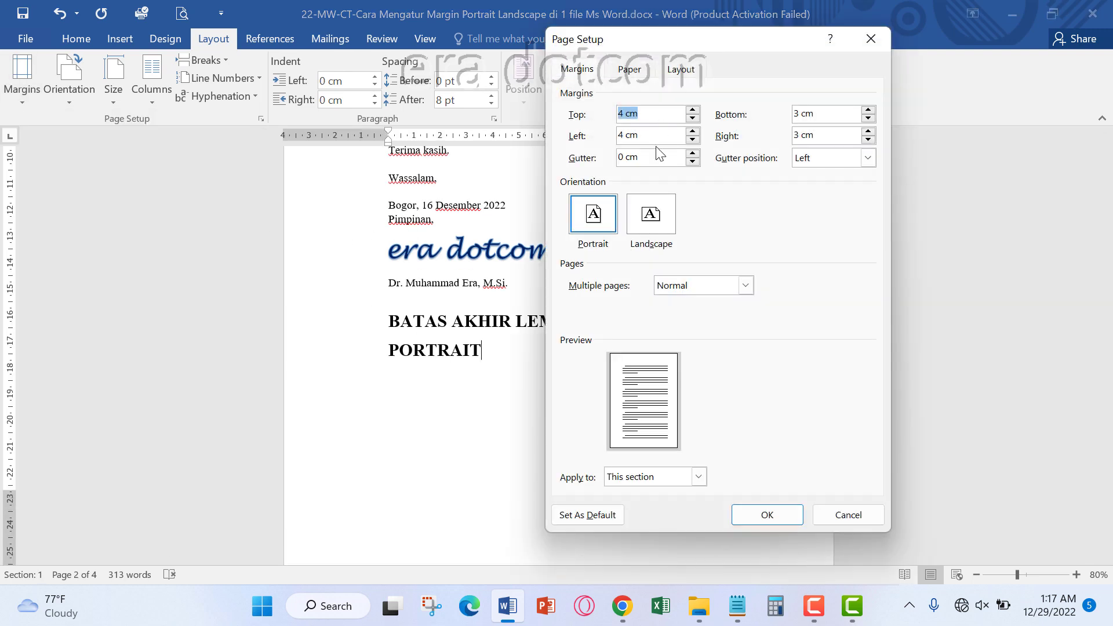
click(848, 515)
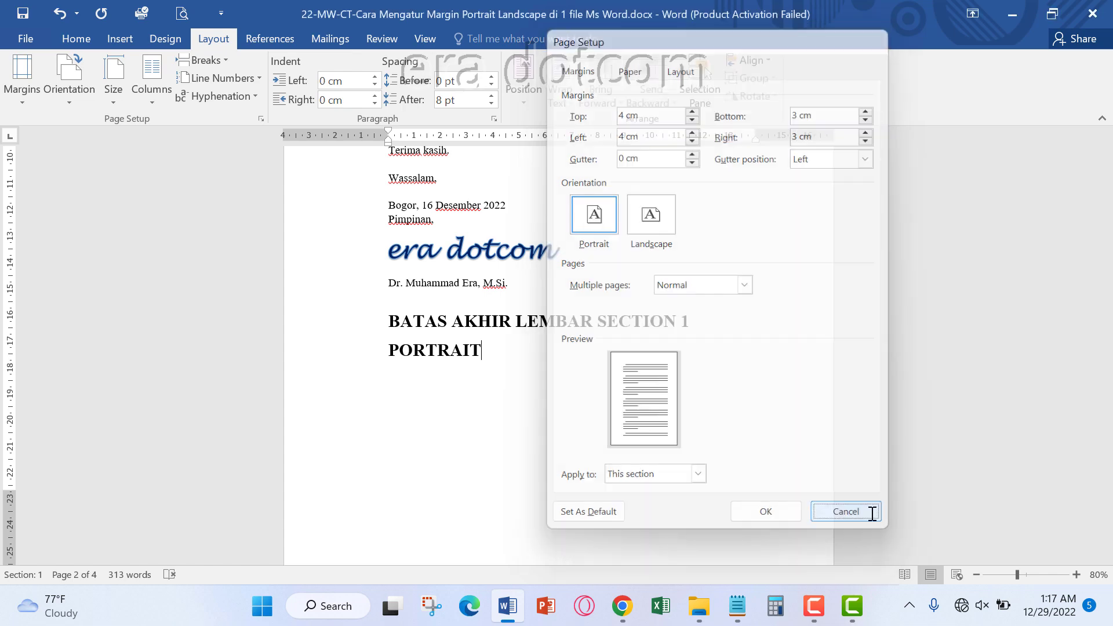
scroll(581, 371, down, 5)
scroll(582, 371, down, 5)
scroll(581, 372, down, 1)
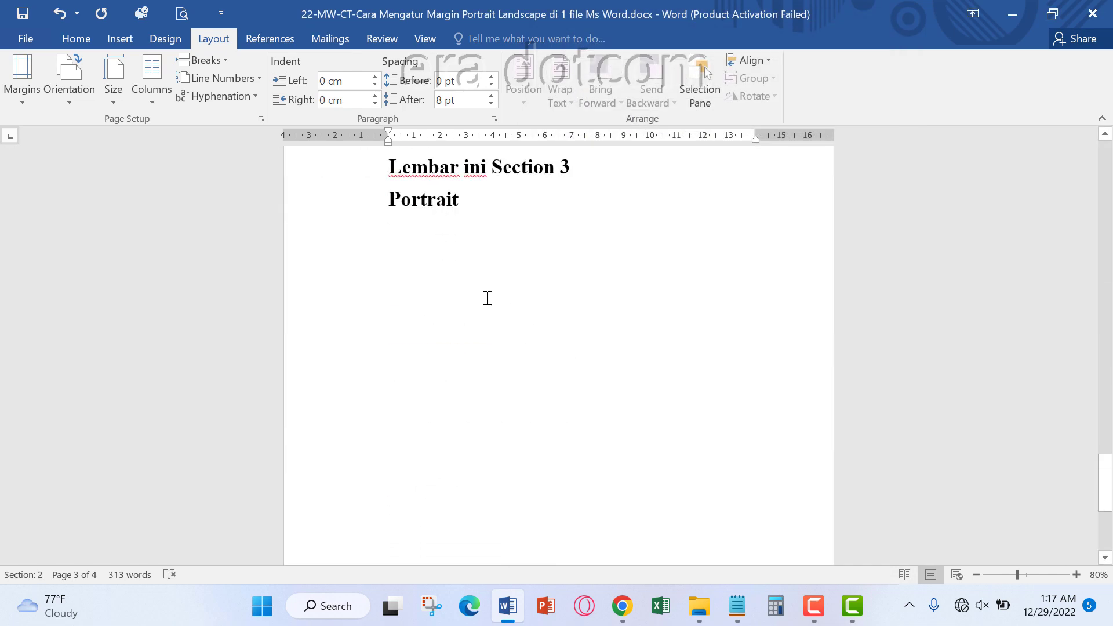
click(417, 241)
click(29, 102)
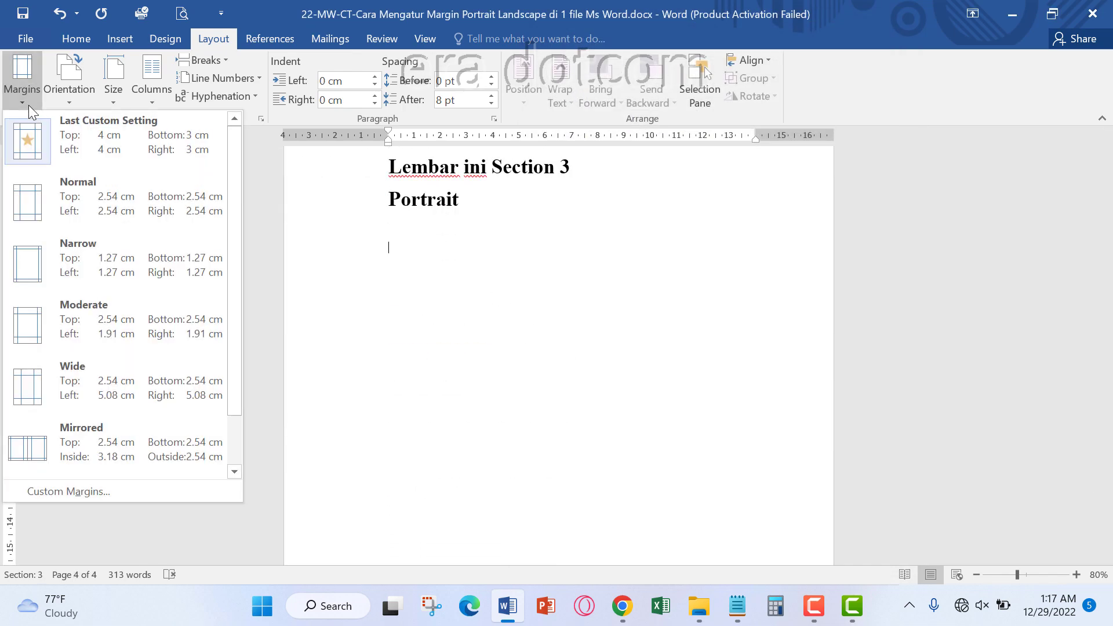
click(88, 491)
click(697, 476)
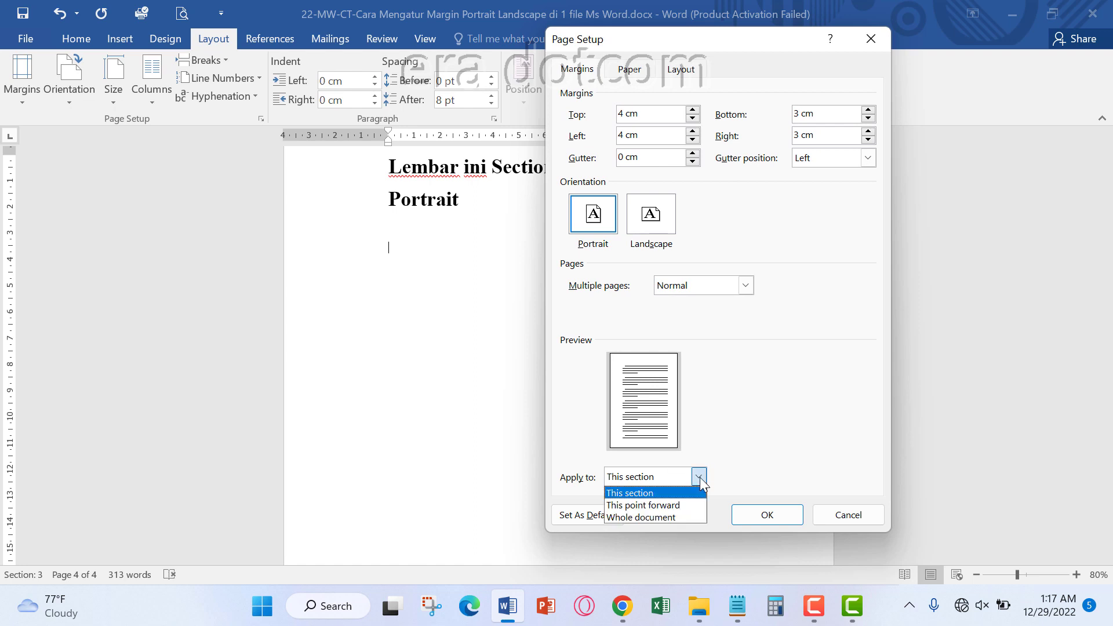
click(688, 507)
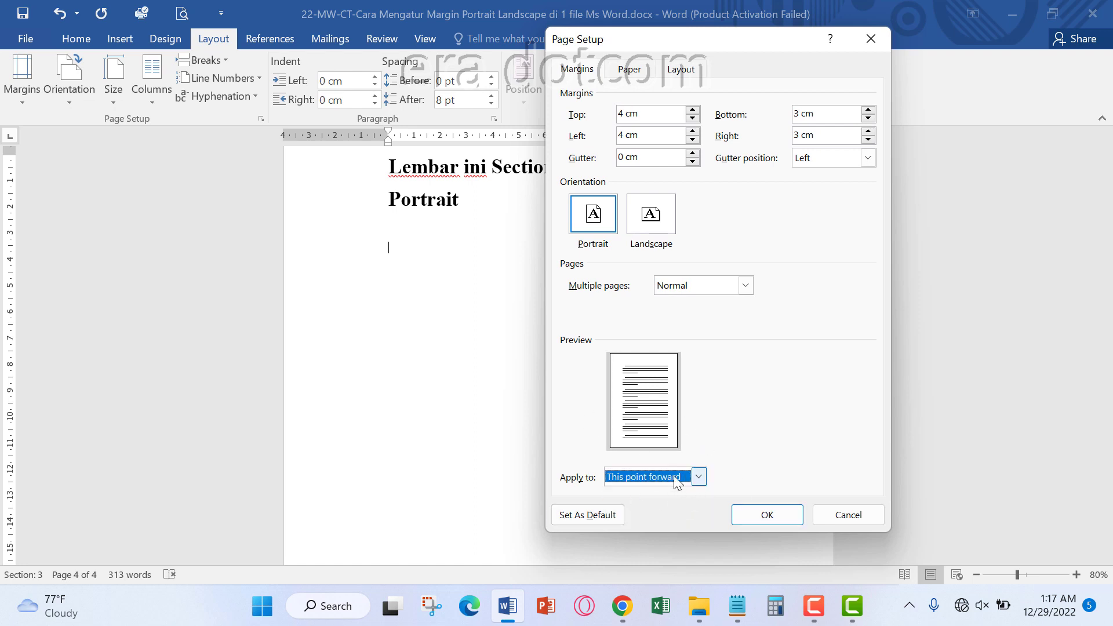
click(658, 223)
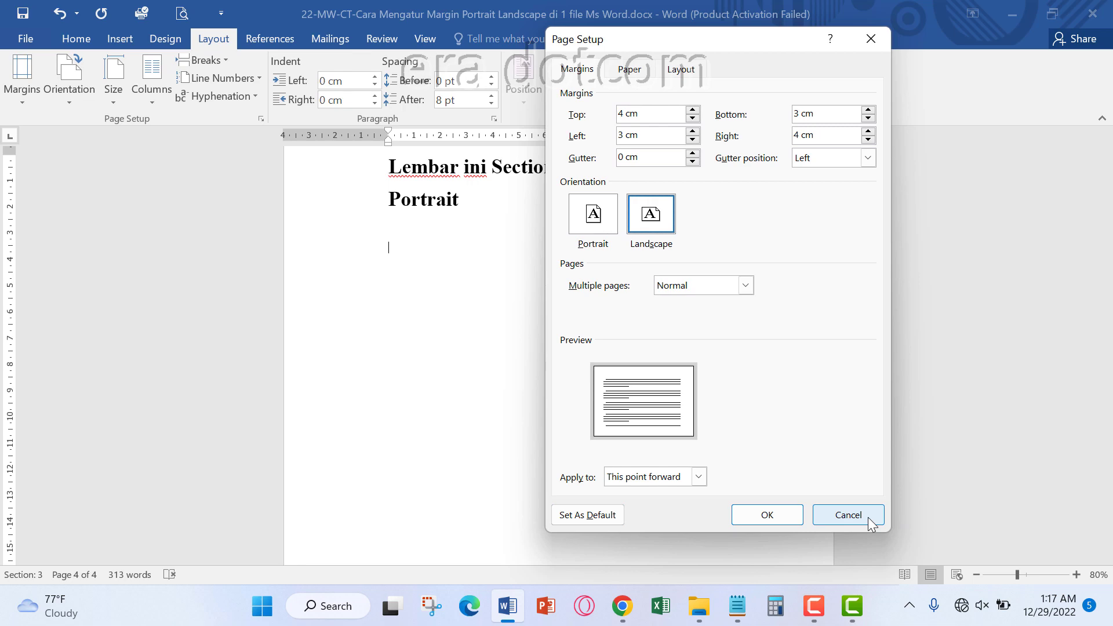
click(848, 515)
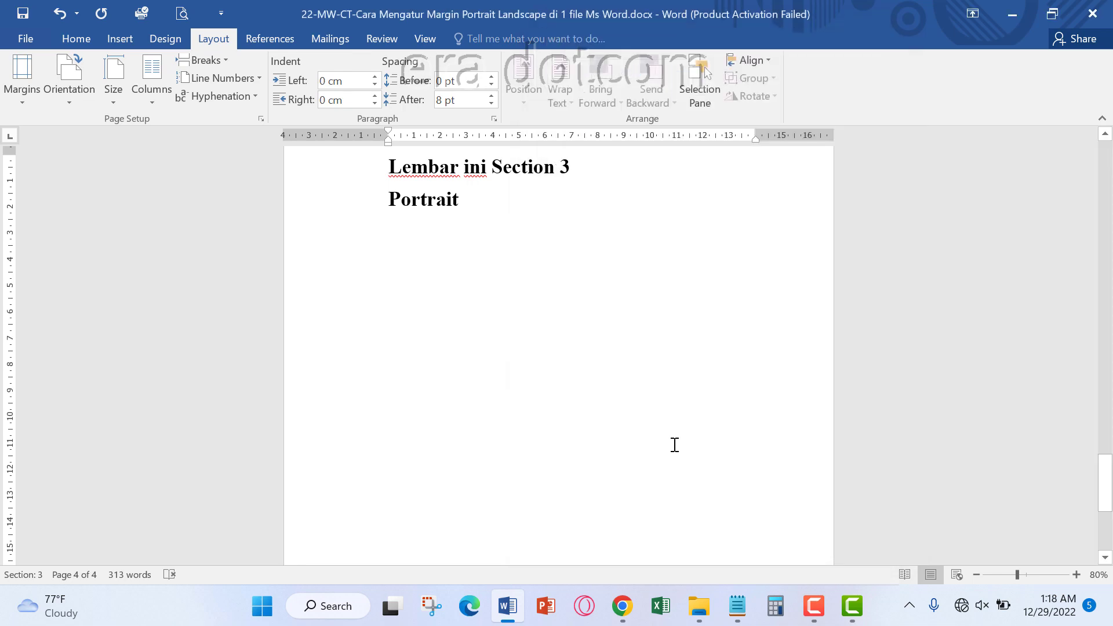
Step: Lower Section 2's left margin from 4 cm to 3 cm using the Custom Margins spinner
scroll(576, 410, up, 5)
scroll(568, 400, up, 4)
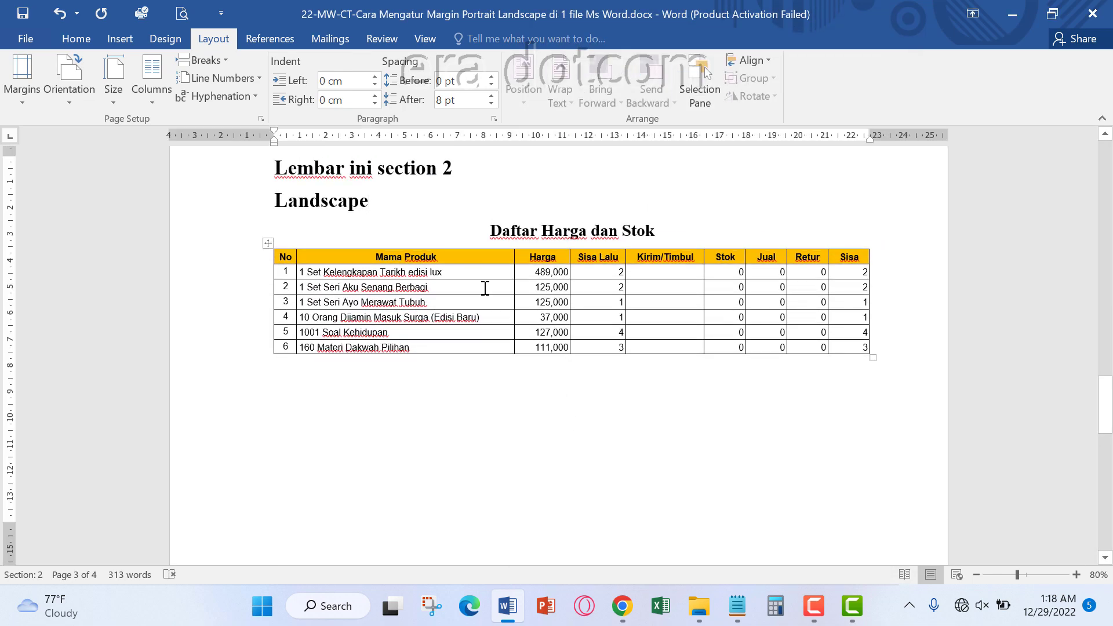
scroll(441, 278, up, 1)
scroll(392, 272, up, 1)
scroll(377, 267, up, 1)
click(22, 75)
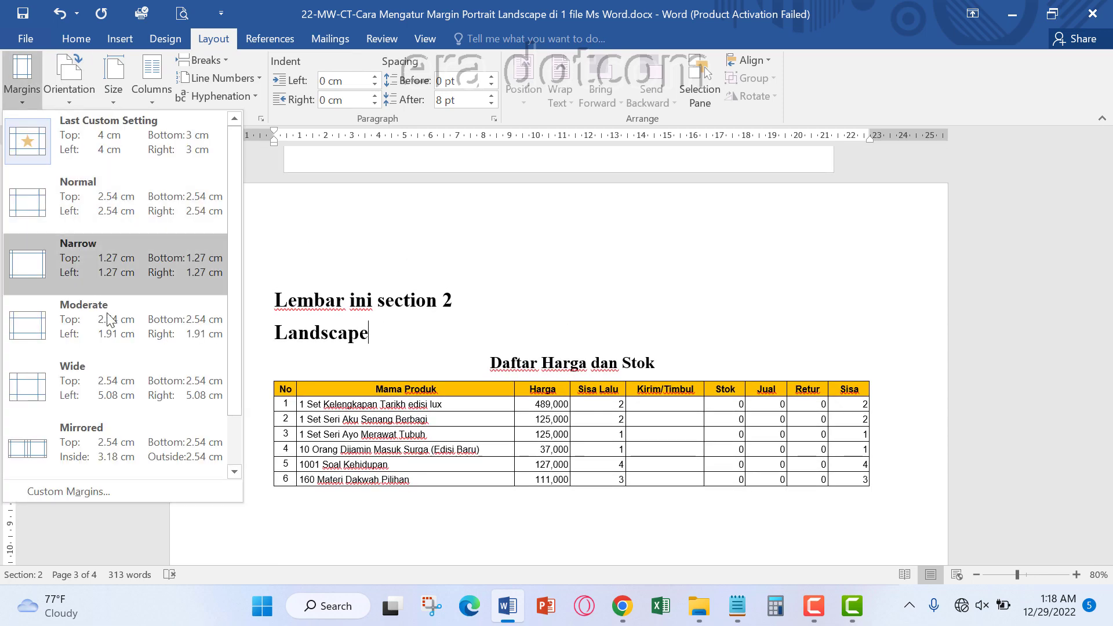
click(137, 486)
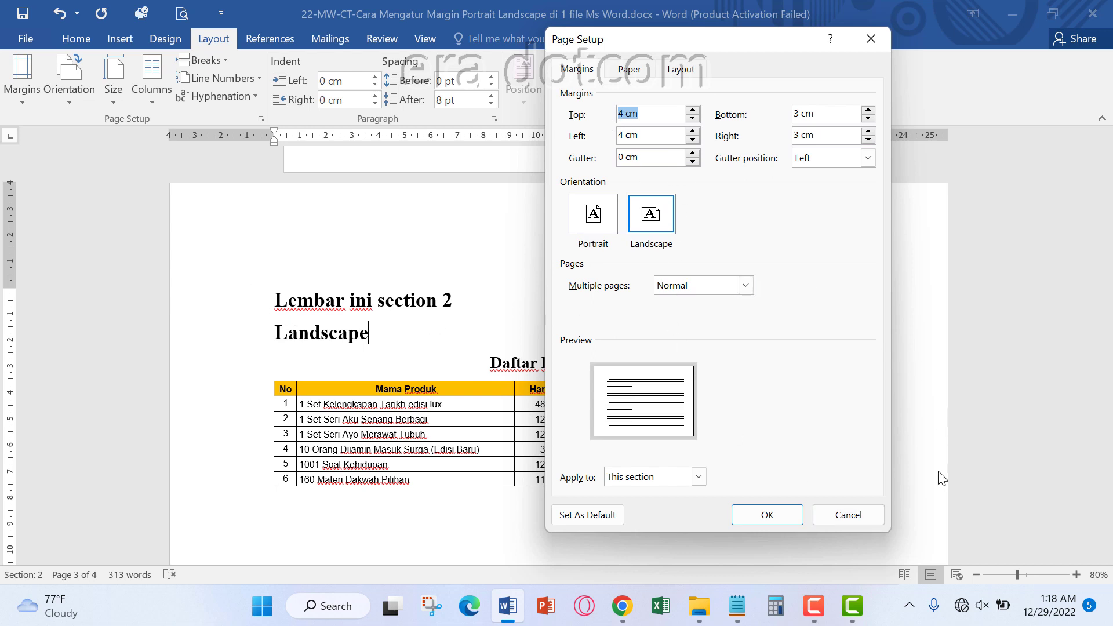
drag(679, 37, 867, 85)
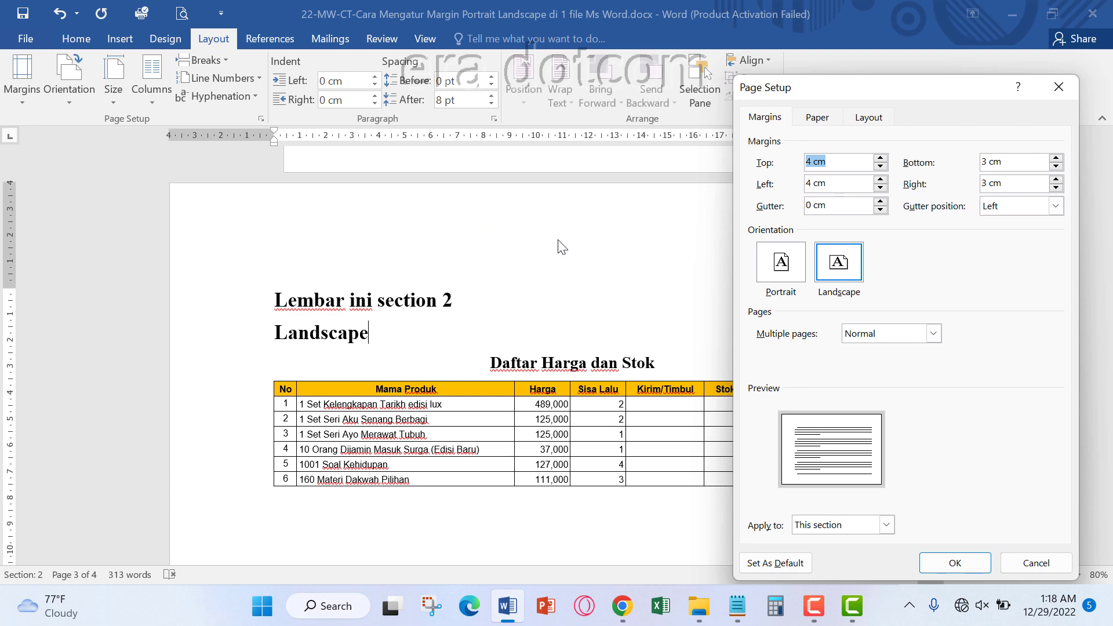
click(881, 188)
click(880, 188)
click(881, 189)
click(955, 564)
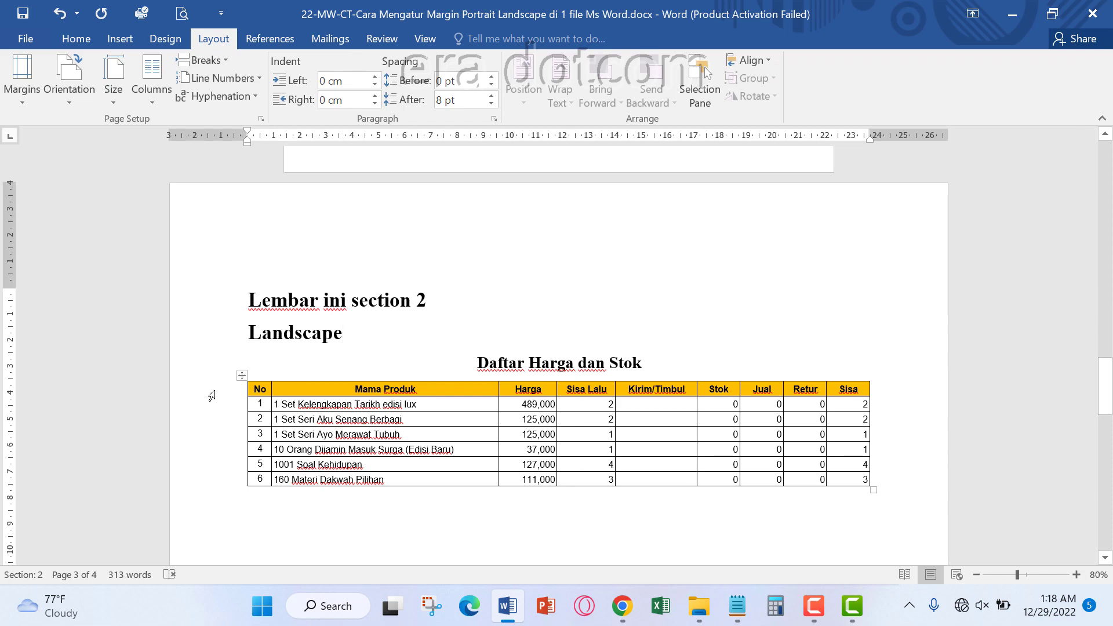
scroll(815, 425, down, 1)
scroll(815, 425, down, 4)
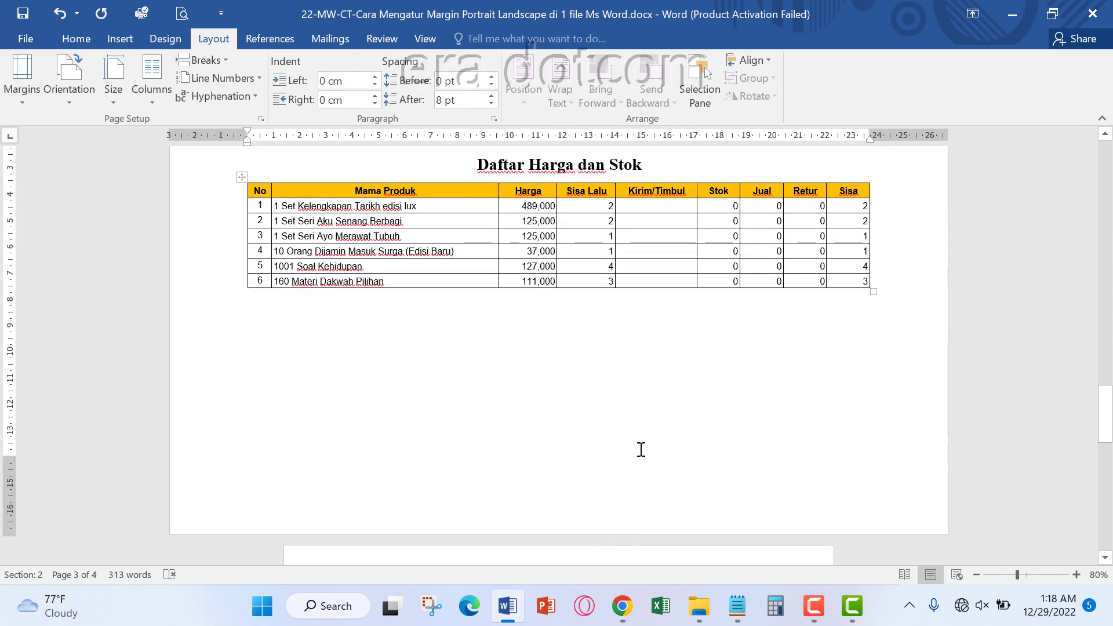
scroll(642, 440, up, 7)
scroll(645, 426, up, 3)
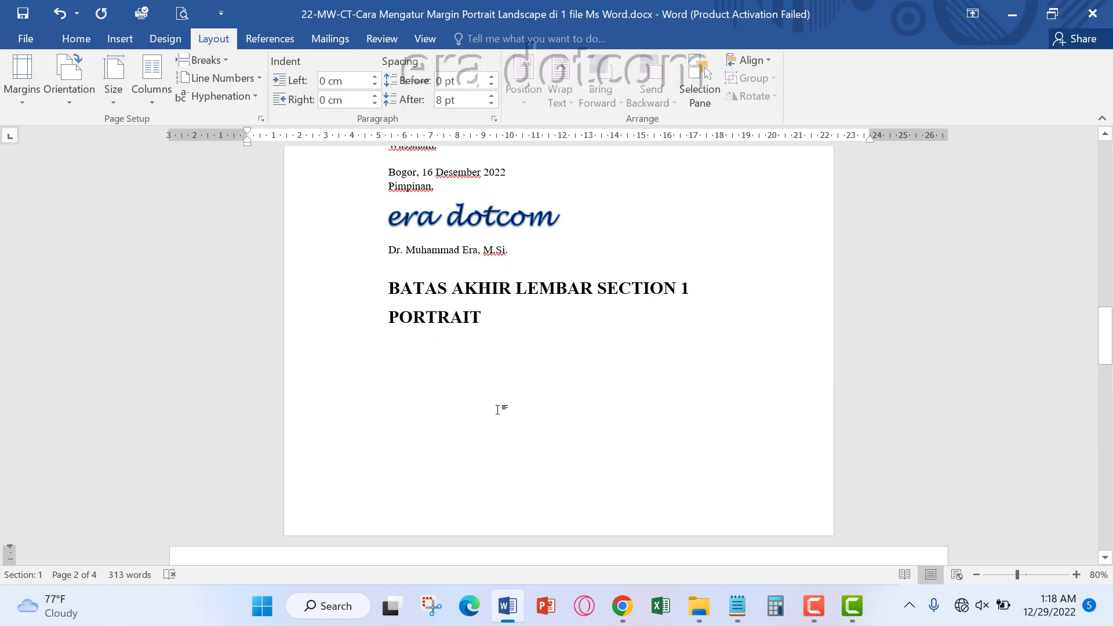
scroll(497, 410, down, 4)
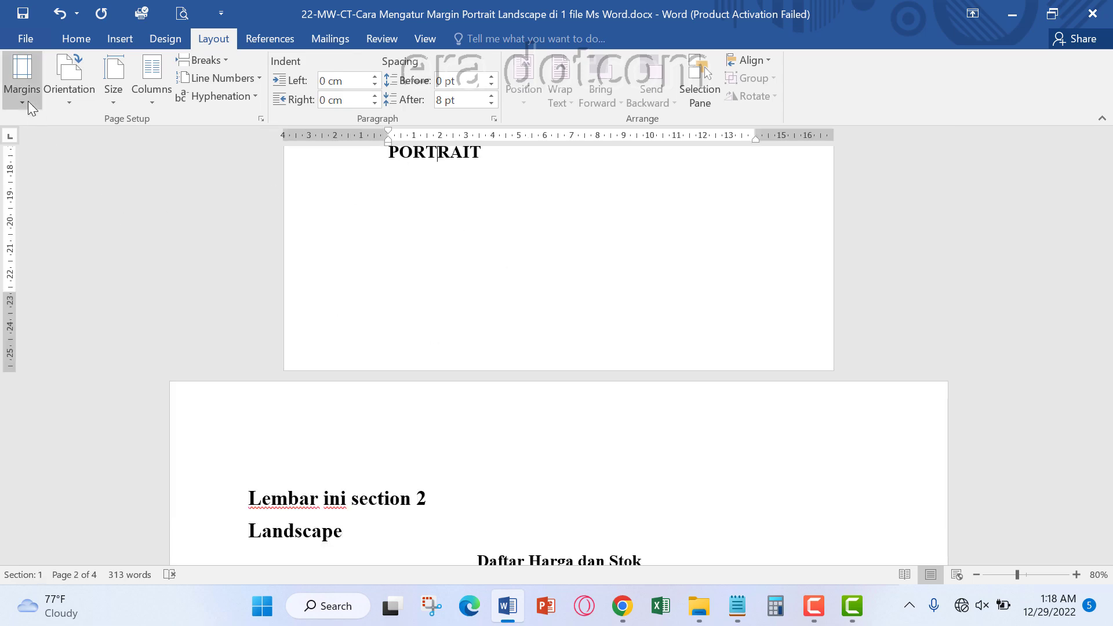
click(23, 87)
click(107, 559)
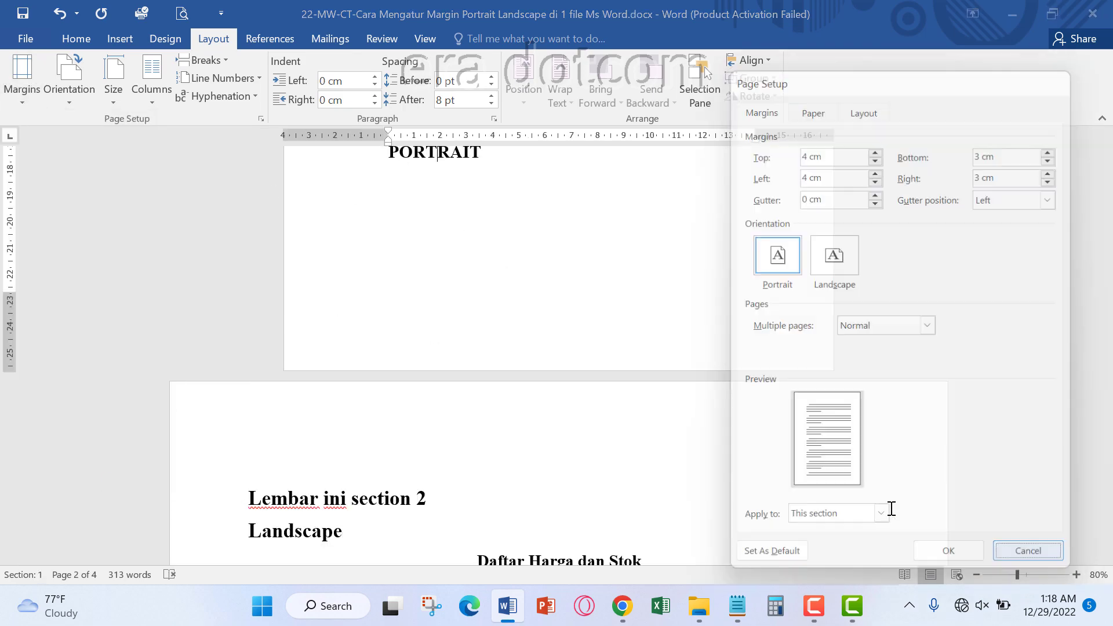
click(950, 555)
scroll(562, 462, down, 3)
scroll(562, 462, down, 2)
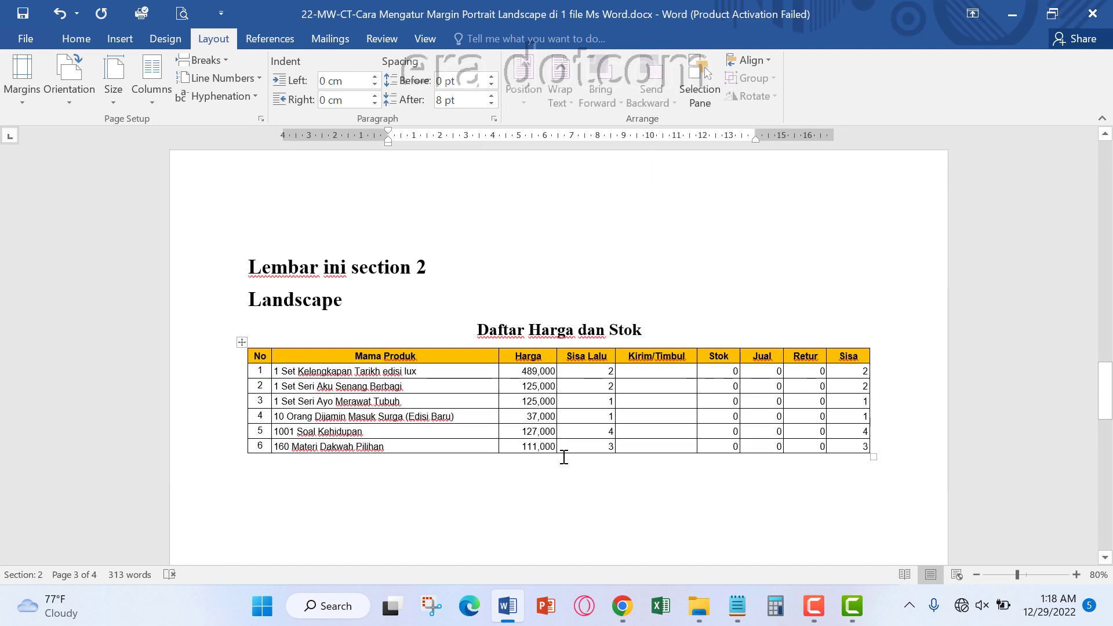